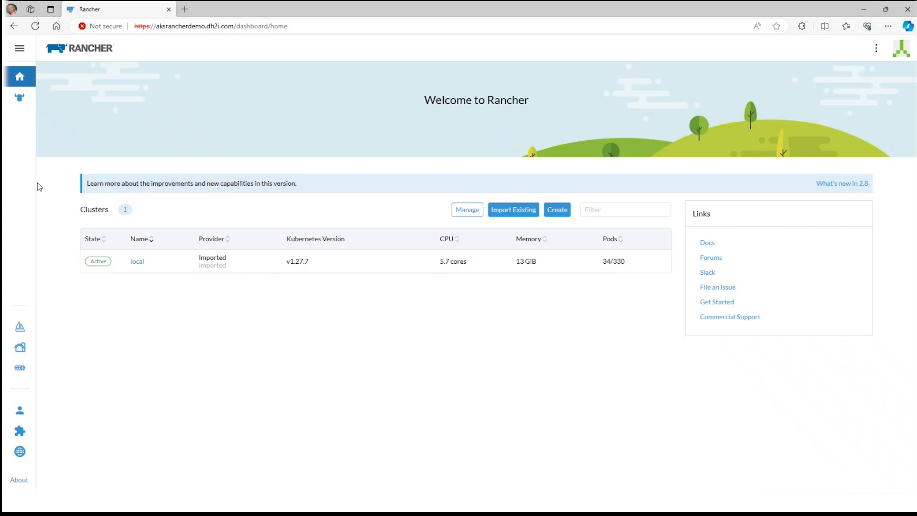
Open the DxOperator chart from the local cluster's app catalog
{"action": "left_click", "coordinate": [27, 99]}
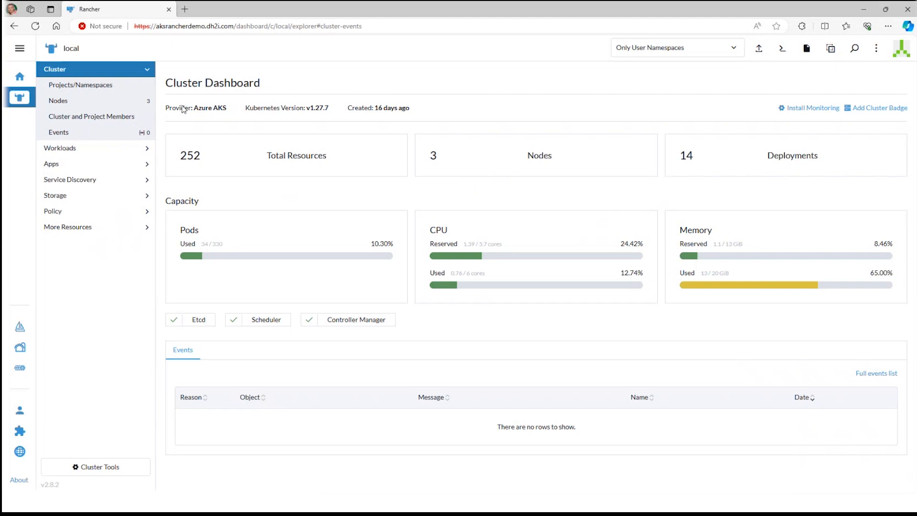
{"action": "left_click", "coordinate": [124, 172]}
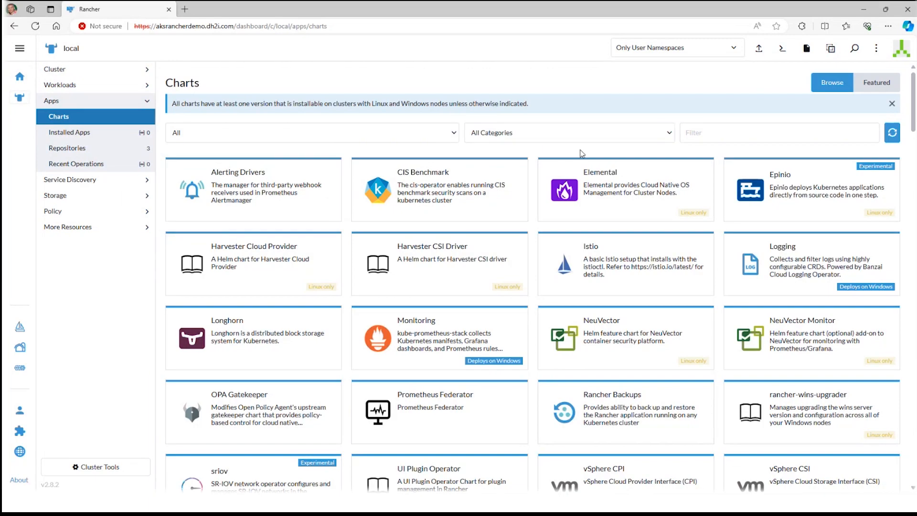
{"action": "scroll", "coordinate": [582, 154], "scroll_direction": "down", "scroll_amount": 3}
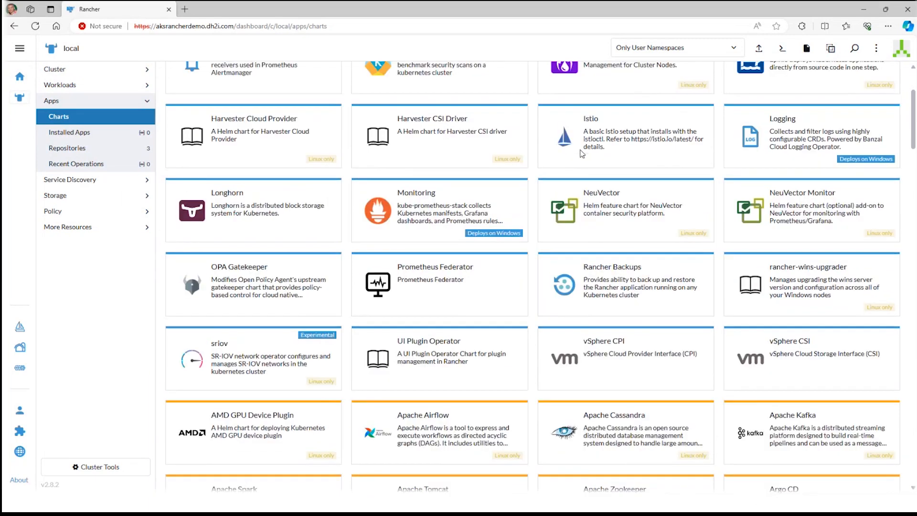
{"action": "scroll", "coordinate": [582, 153], "scroll_direction": "down", "scroll_amount": 10}
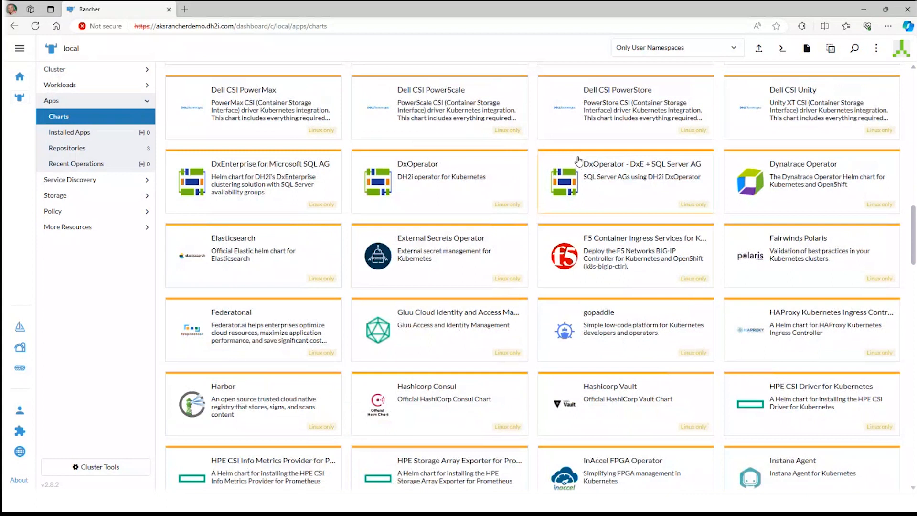
{"action": "left_click", "coordinate": [461, 185]}
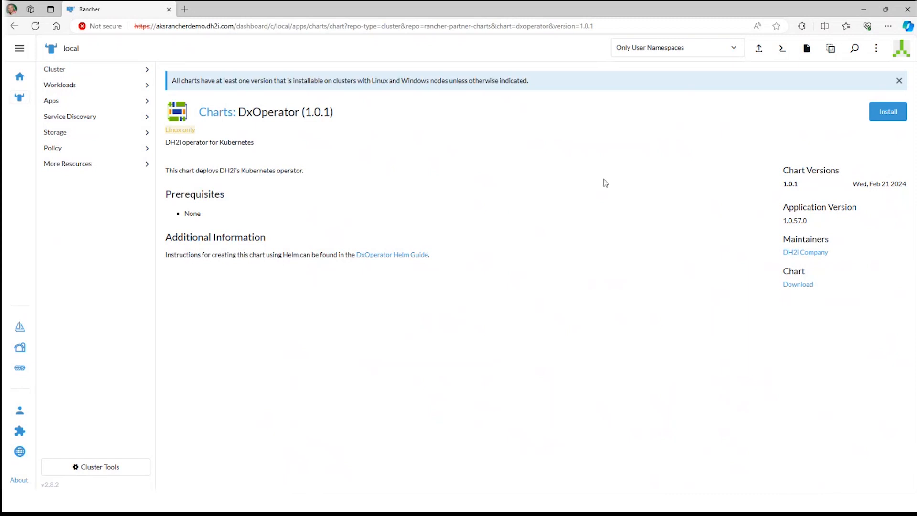
Install the DxOperator chart in the testns namespace, keeping the default repository, tag and pull policy values
{"action": "left_click", "coordinate": [885, 118]}
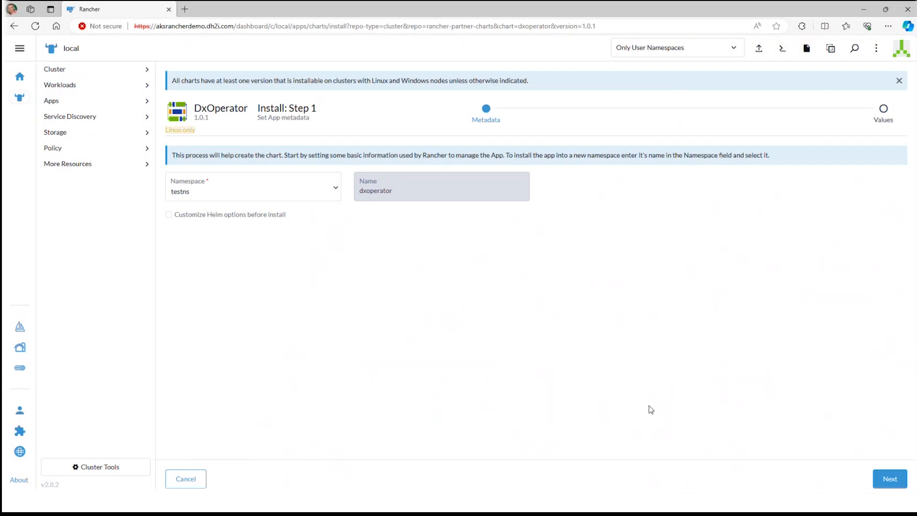
{"action": "left_click", "coordinate": [888, 481]}
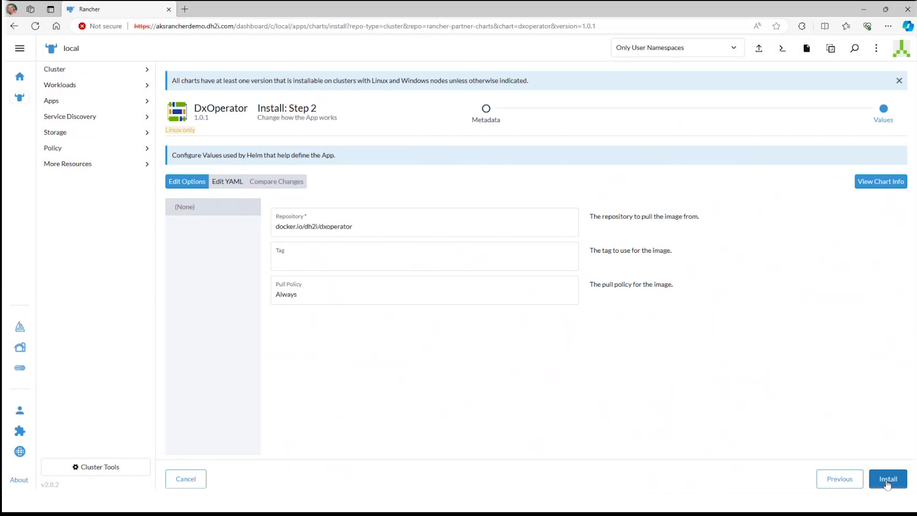
{"action": "left_click", "coordinate": [887, 481]}
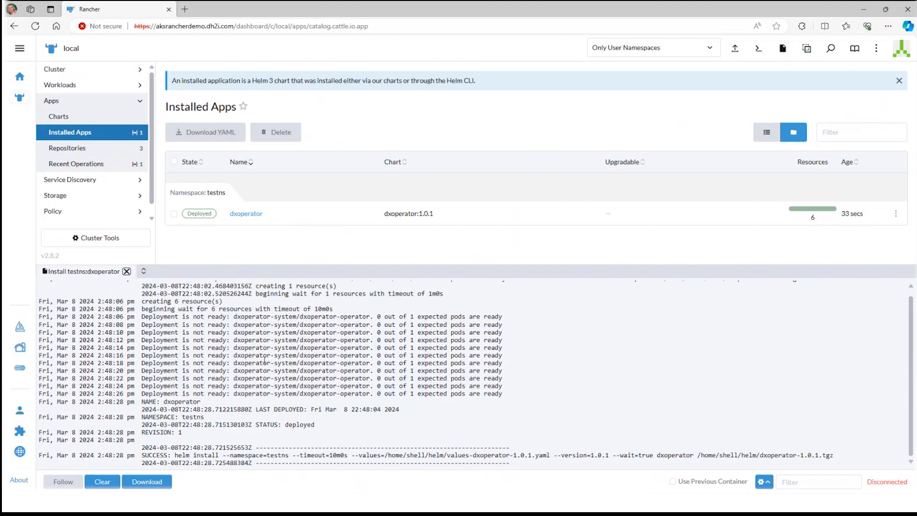
Collapse the installation log and view the DxOperator - DxE + SQL Server AG chart's details in the app catalog
{"action": "left_click", "coordinate": [105, 127]}
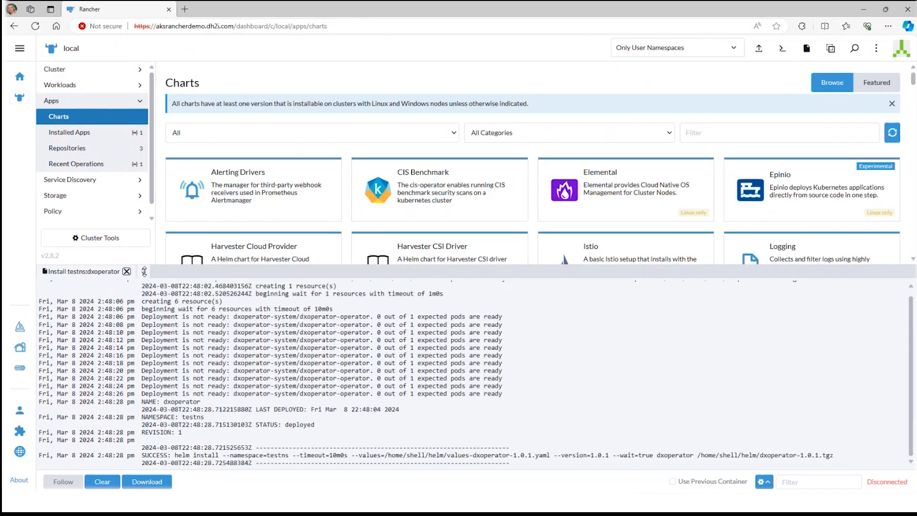
{"action": "left_click_drag", "start_coordinate": [144, 271], "coordinate": [144, 485]}
{"action": "scroll", "coordinate": [435, 299], "scroll_direction": "down", "scroll_amount": 12}
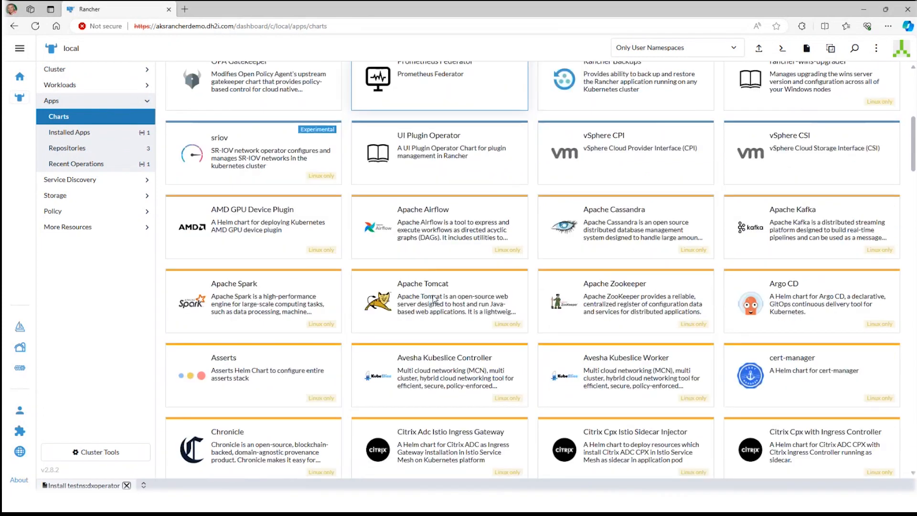
{"action": "scroll", "coordinate": [435, 299], "scroll_direction": "down", "scroll_amount": 2}
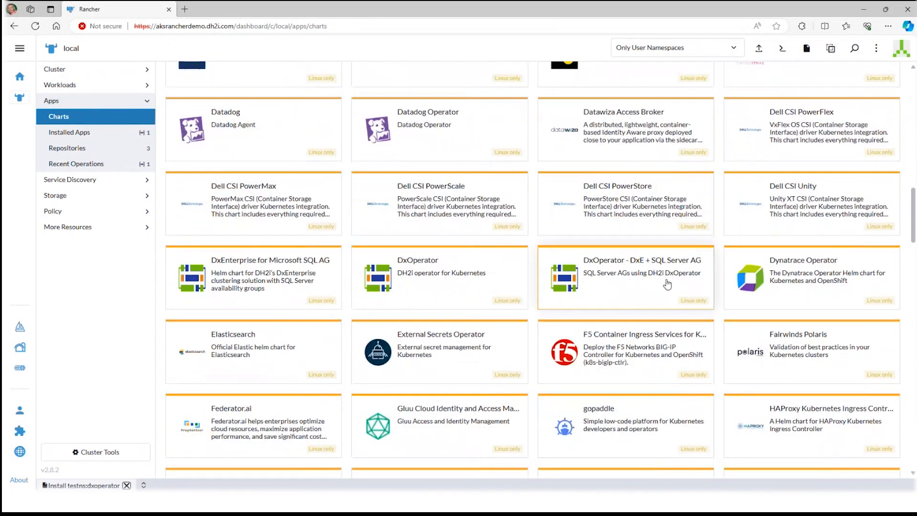
{"action": "left_click", "coordinate": [694, 286]}
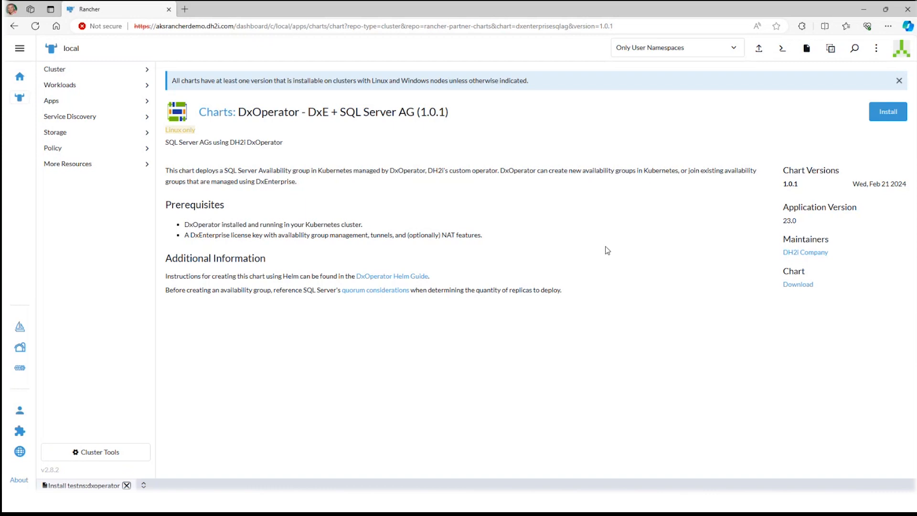
Start a new Opaque secret in the testns namespace and name it dxe
{"action": "left_click", "coordinate": [66, 138]}
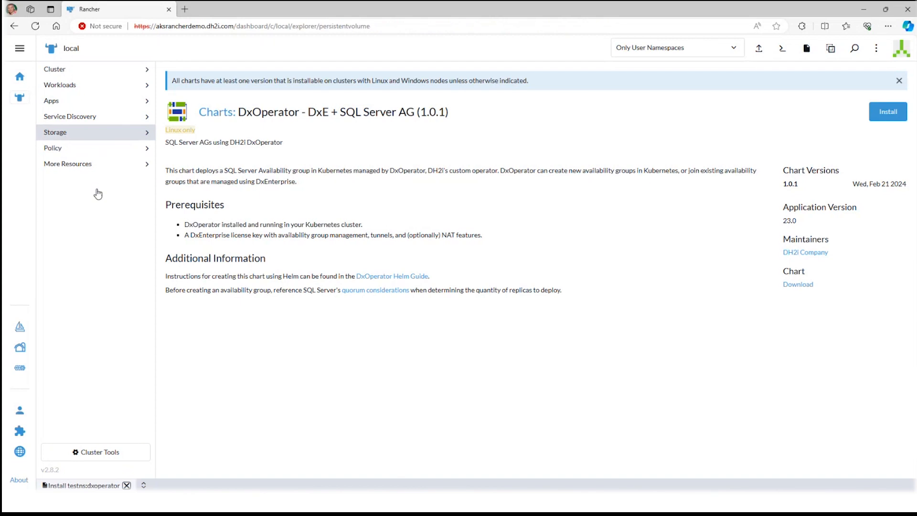
{"action": "left_click", "coordinate": [71, 214]}
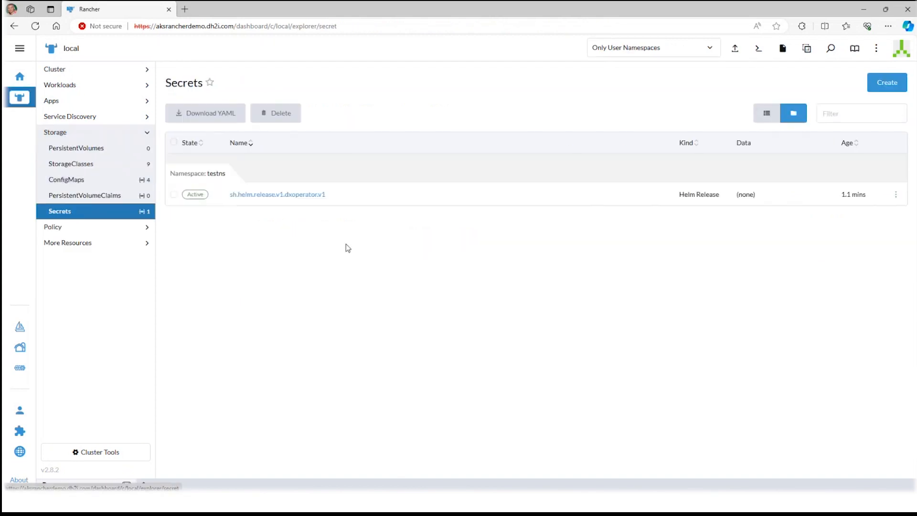
{"action": "left_click", "coordinate": [883, 85]}
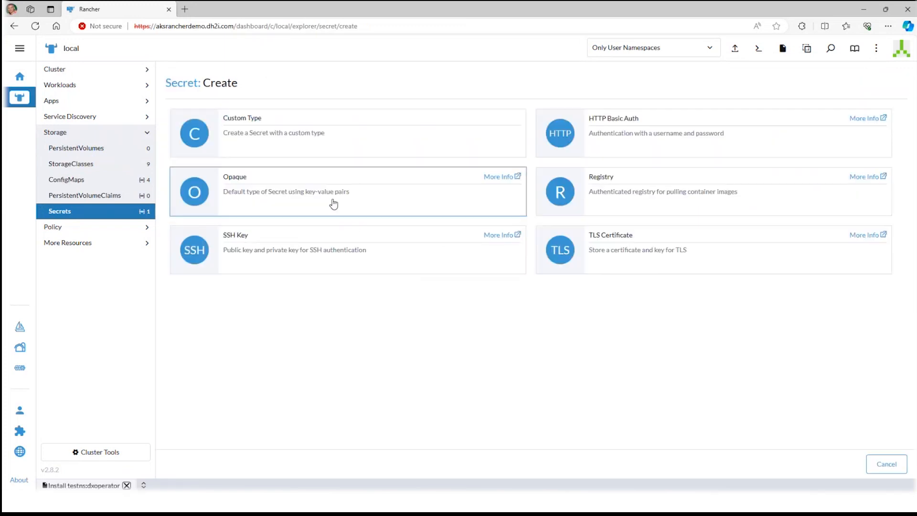
{"action": "left_click", "coordinate": [333, 202]}
{"action": "left_click", "coordinate": [330, 123]}
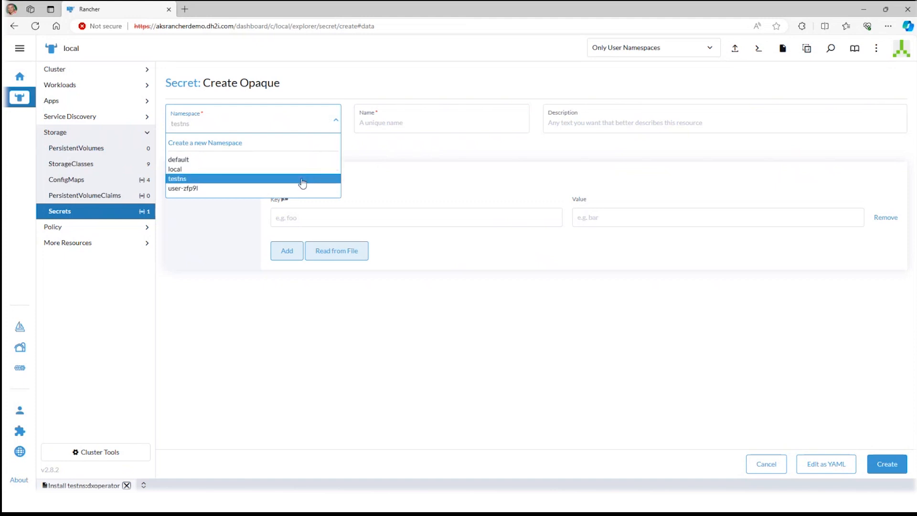
{"action": "left_click", "coordinate": [302, 178]}
{"action": "left_click", "coordinate": [405, 125]}
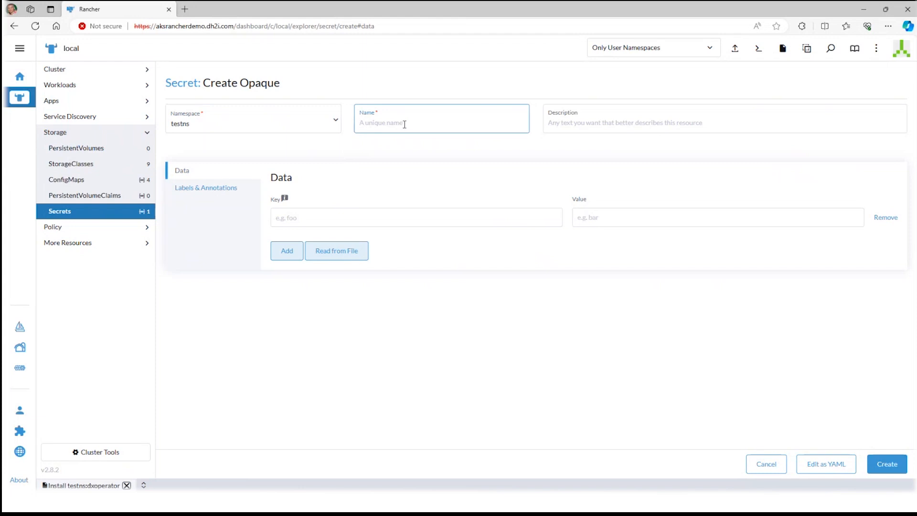
{"action": "type", "text": "dxe"}
Copy the key name DX_PASSKEY from the Notepad script into the dxe secret and enter the cluster passkey as its value
{"action": "left_click", "coordinate": [330, 214]}
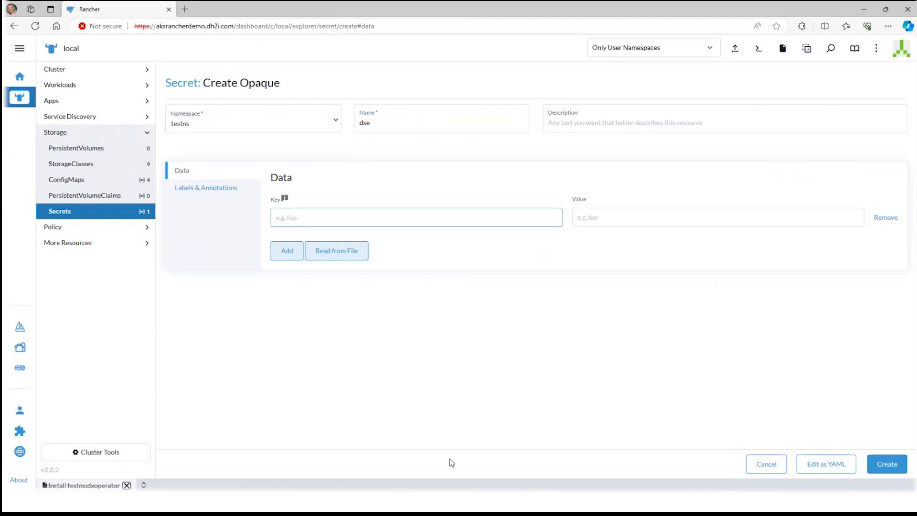
{"action": "left_click", "coordinate": [512, 503]}
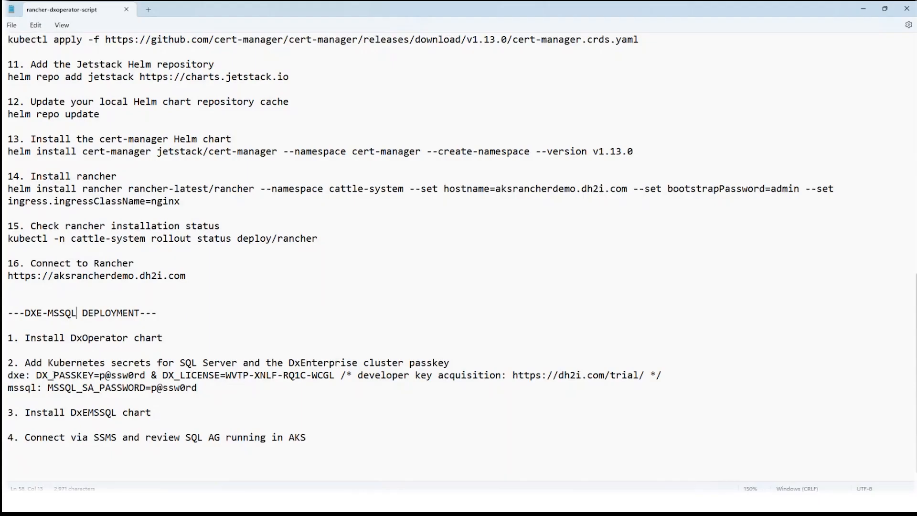
{"action": "left_click_drag", "start_coordinate": [36, 375], "coordinate": [95, 375]}
{"action": "key", "text": "ctrl+c"}
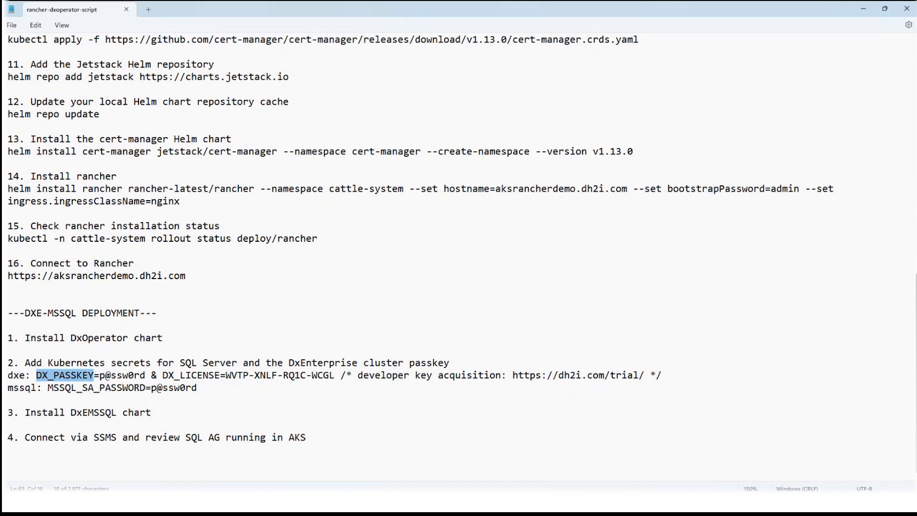
{"action": "left_click", "coordinate": [531, 502]}
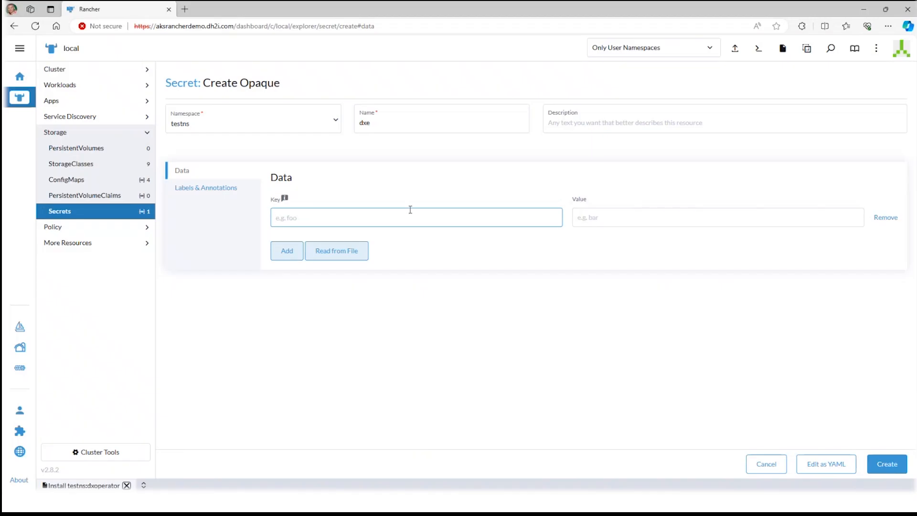
{"action": "key", "text": "ctrl+v"}
{"action": "left_click", "coordinate": [607, 221]}
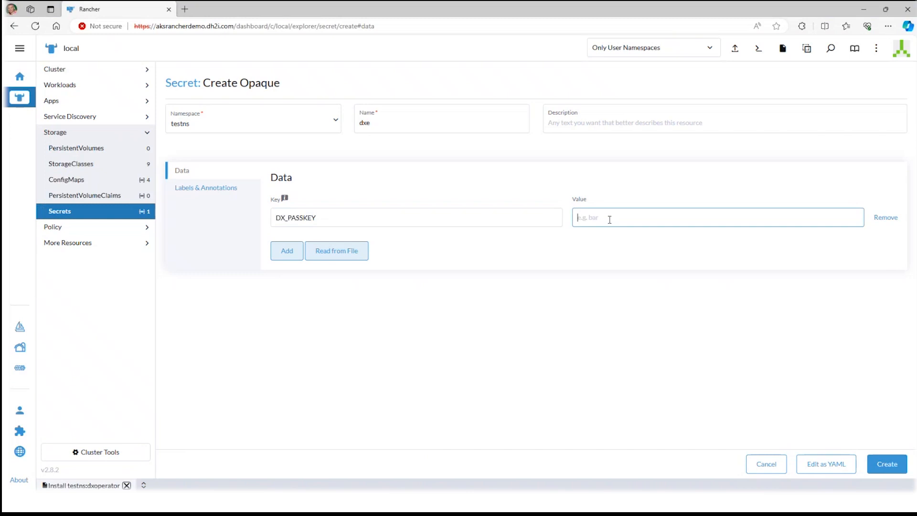
{"action": "type", "text": "P@ssw0rd"}
Add a DX_LICENSE entry with the license key copied from the Notepad script, and create the dxe secret
{"action": "left_click", "coordinate": [289, 251]}
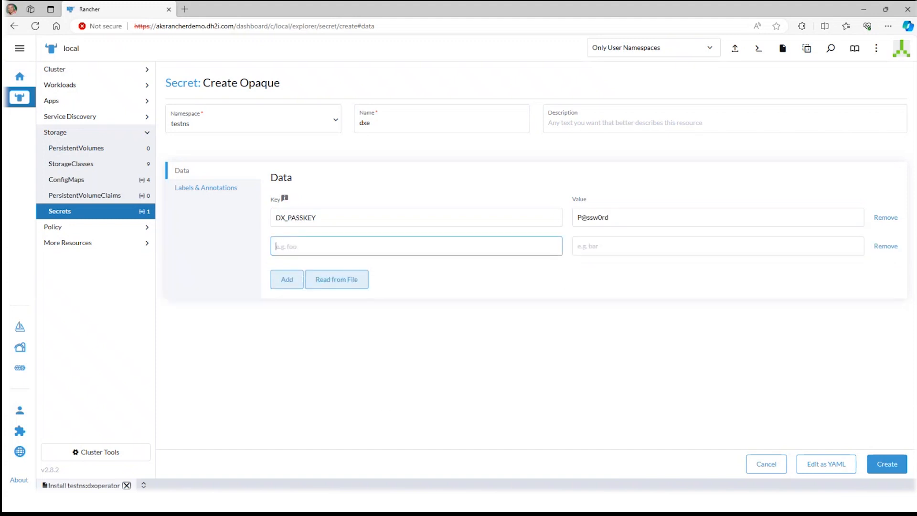
{"action": "left_click", "coordinate": [515, 502]}
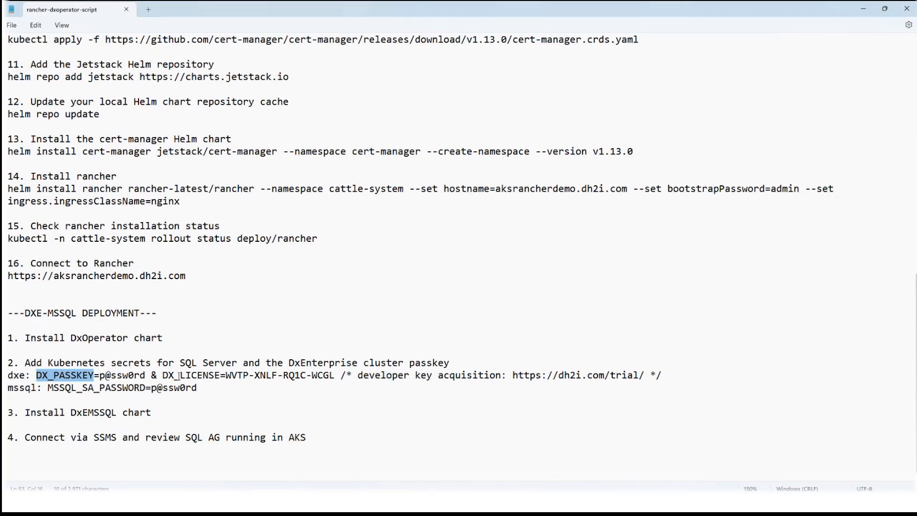
{"action": "left_click_drag", "start_coordinate": [162, 375], "coordinate": [334, 379]}
{"action": "key", "text": "ctrl+c"}
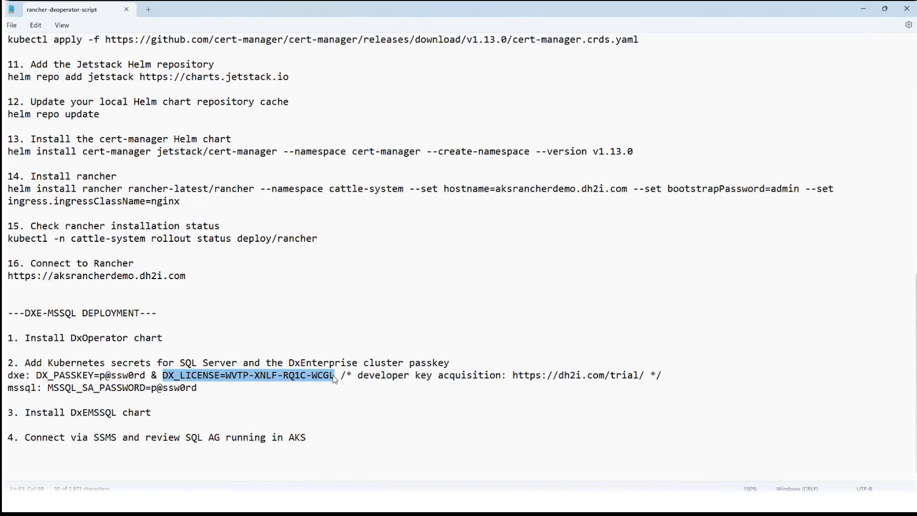
{"action": "left_click", "coordinate": [380, 380]}
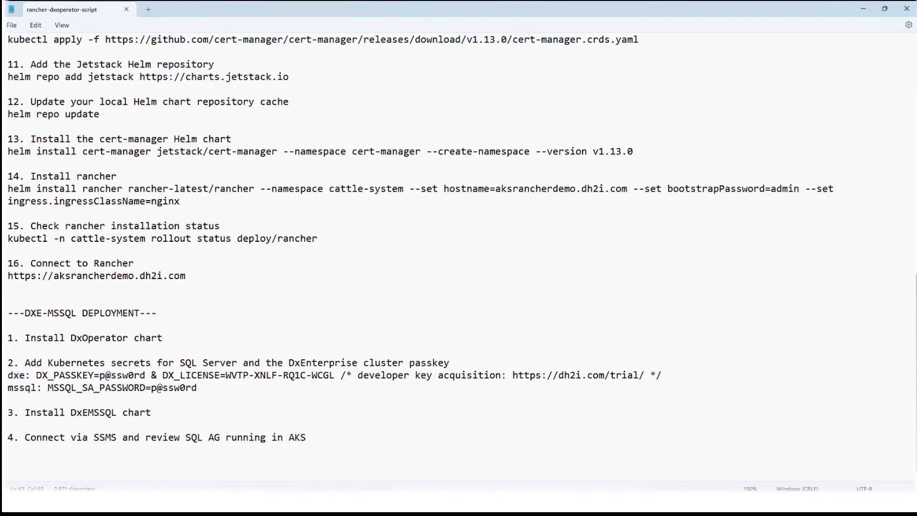
{"action": "mouse_move", "coordinate": [512, 503]}
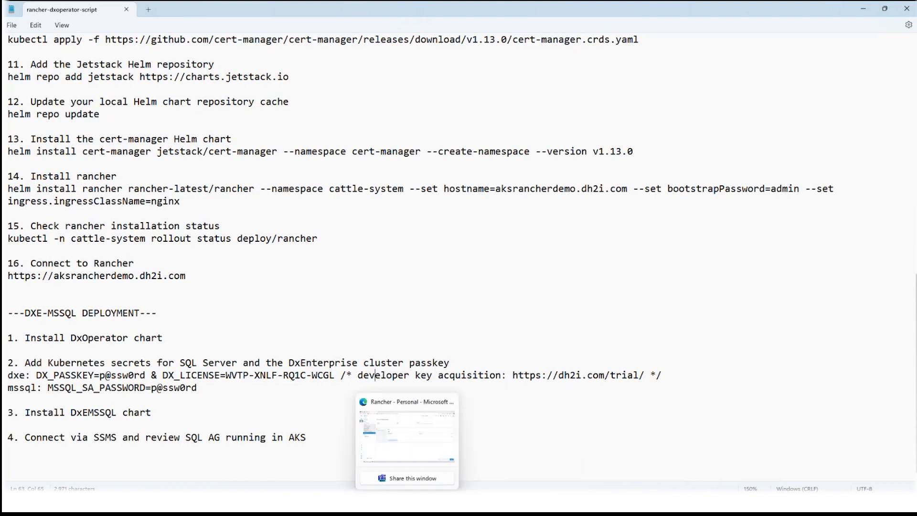
{"action": "left_click", "coordinate": [410, 501]}
{"action": "key", "text": "ctrl+v"}
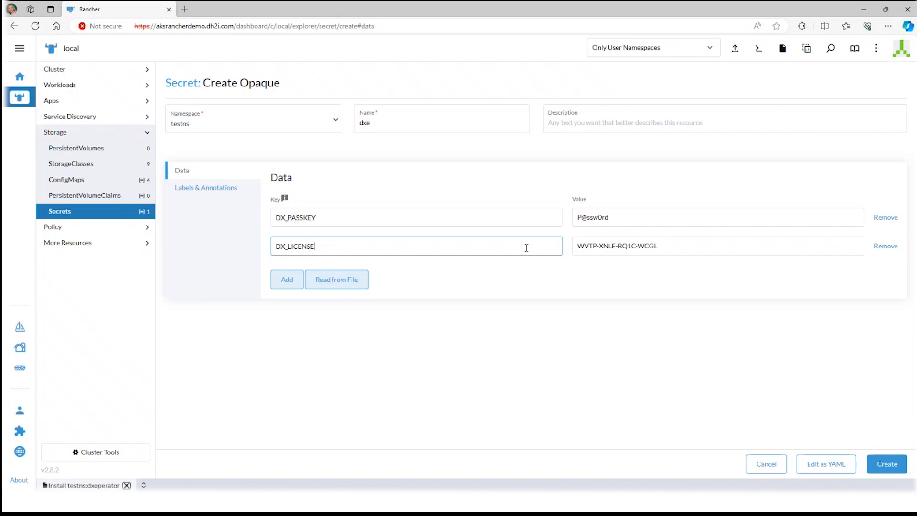
{"action": "left_click", "coordinate": [878, 466]}
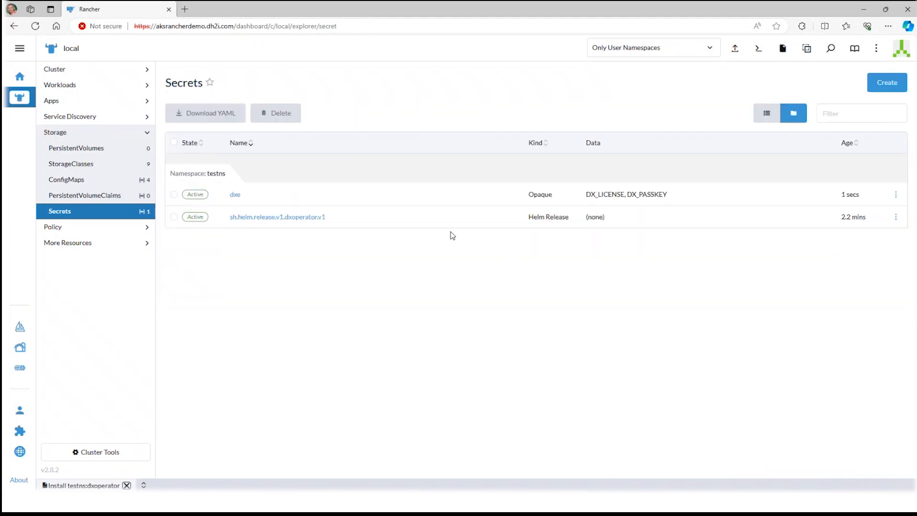
Start another Opaque secret in the testns namespace and name it mssql
{"action": "left_click", "coordinate": [879, 91]}
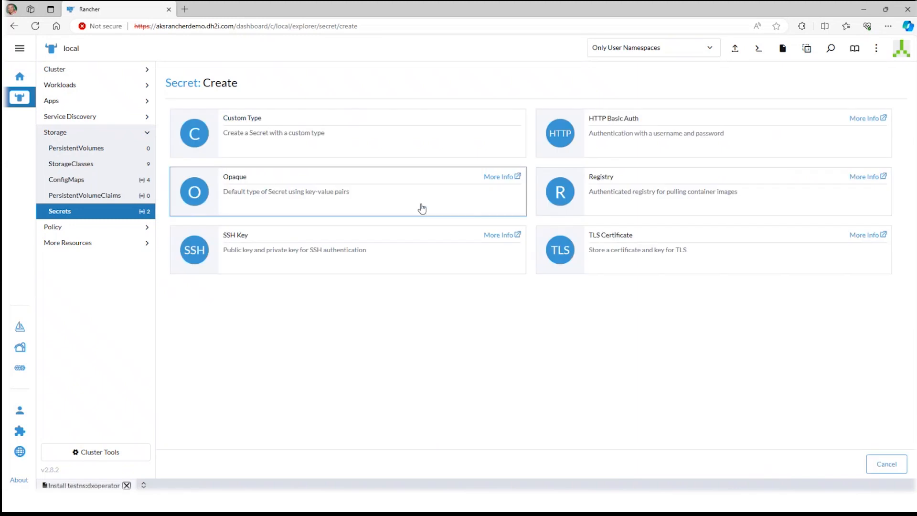
{"action": "left_click", "coordinate": [422, 208]}
{"action": "left_click", "coordinate": [390, 218]}
{"action": "left_click", "coordinate": [403, 129]}
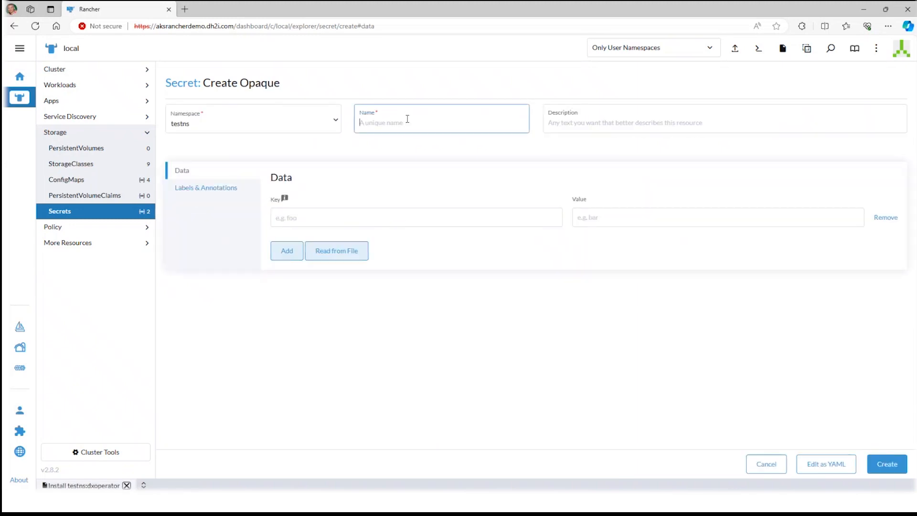
{"action": "type", "text": "mssql"}
Add an MSSQL_SA_PASSWORD entry with the SA password copied from the Notepad script, and create the mssql secret in Rancher
{"action": "left_click", "coordinate": [386, 218]}
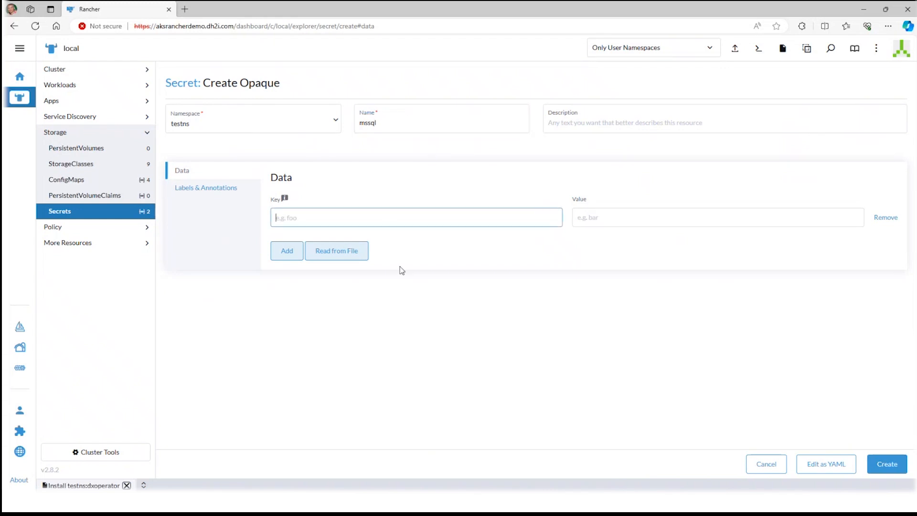
{"action": "mouse_move", "coordinate": [491, 513]}
{"action": "left_click", "coordinate": [512, 502]}
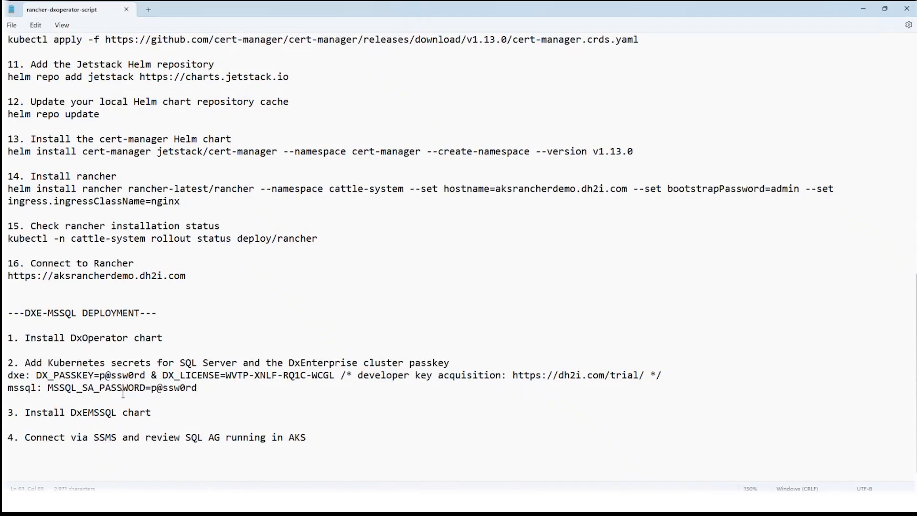
{"action": "left_click_drag", "start_coordinate": [50, 388], "coordinate": [198, 392]}
{"action": "key", "text": "ctrl+c"}
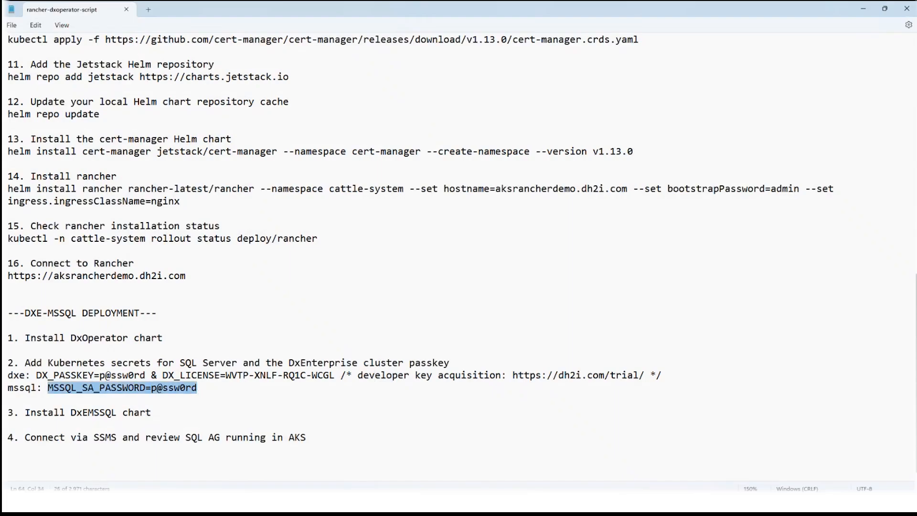
{"action": "left_click", "coordinate": [408, 503]}
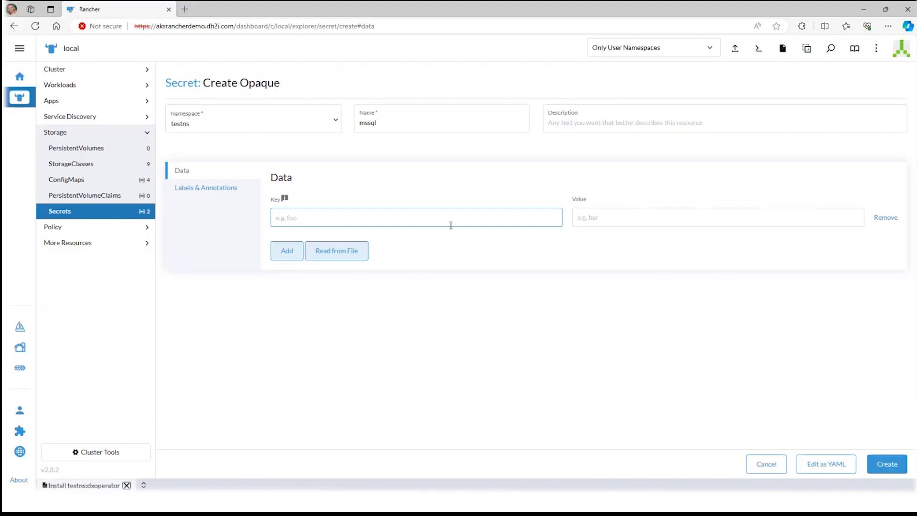
{"action": "key", "text": "ctrl+v"}
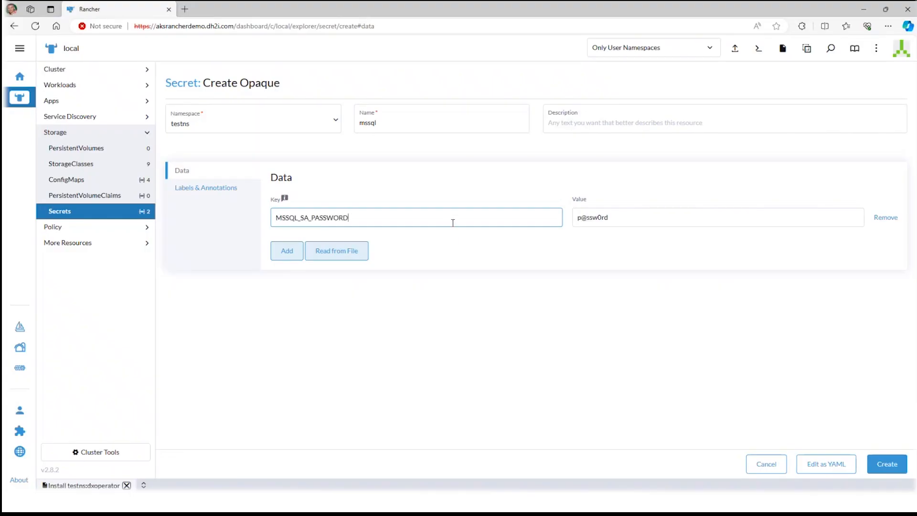
{"action": "left_click", "coordinate": [880, 466]}
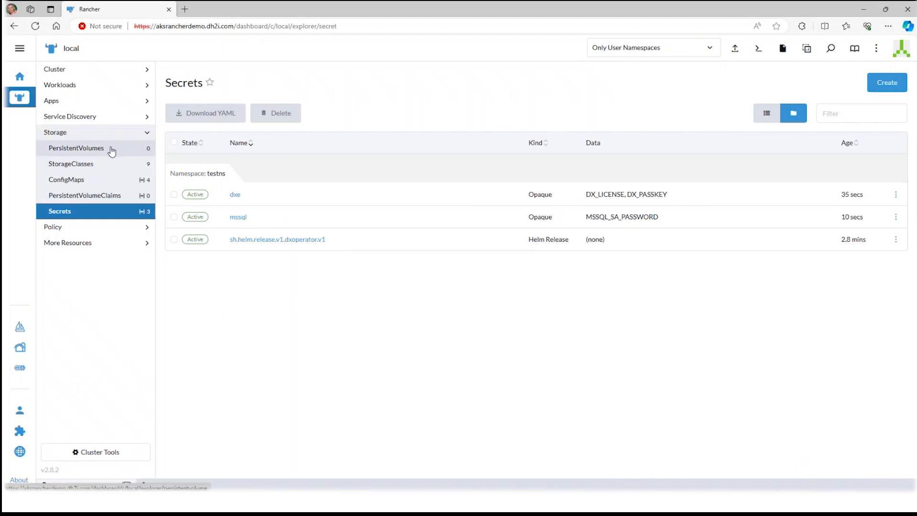
Start installing the DxOperator - DxE + SQL Server AG chart in the testns namespace with customization of Helm options enabled
{"action": "left_click", "coordinate": [108, 106]}
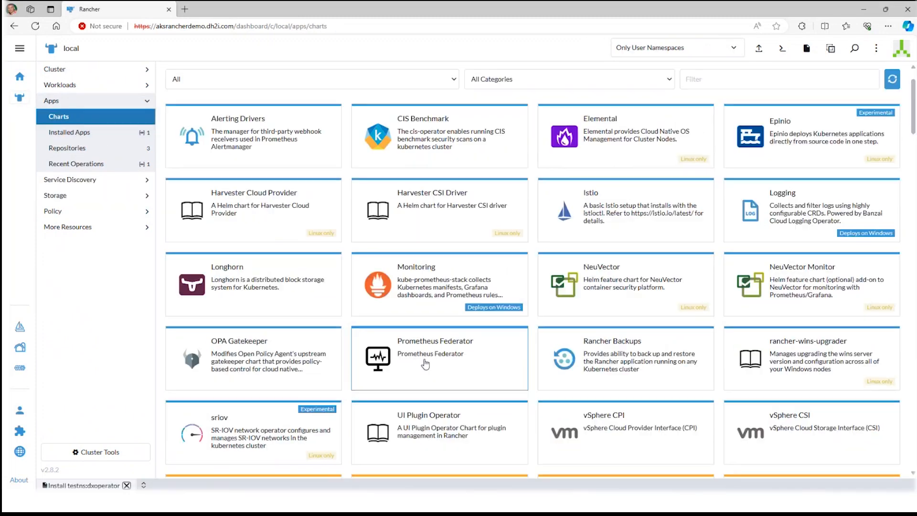
{"action": "scroll", "coordinate": [425, 365], "scroll_direction": "down", "scroll_amount": 10}
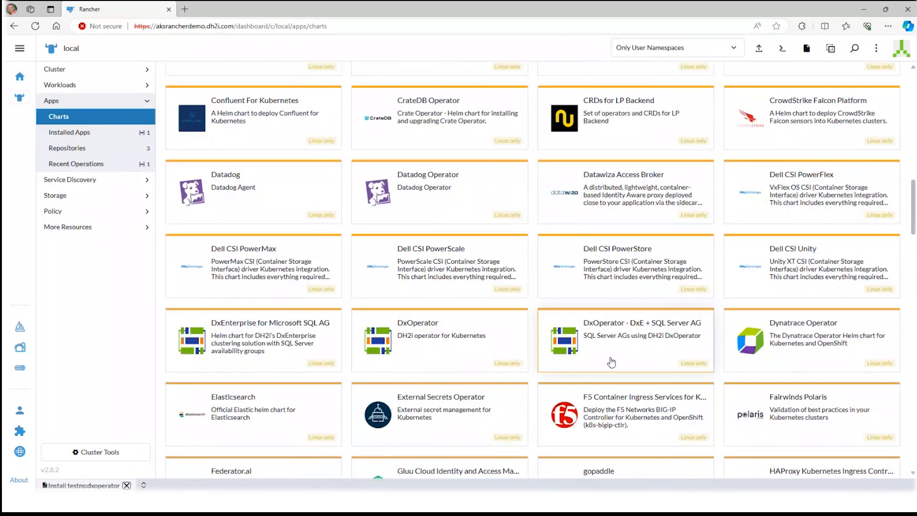
{"action": "left_click", "coordinate": [612, 362]}
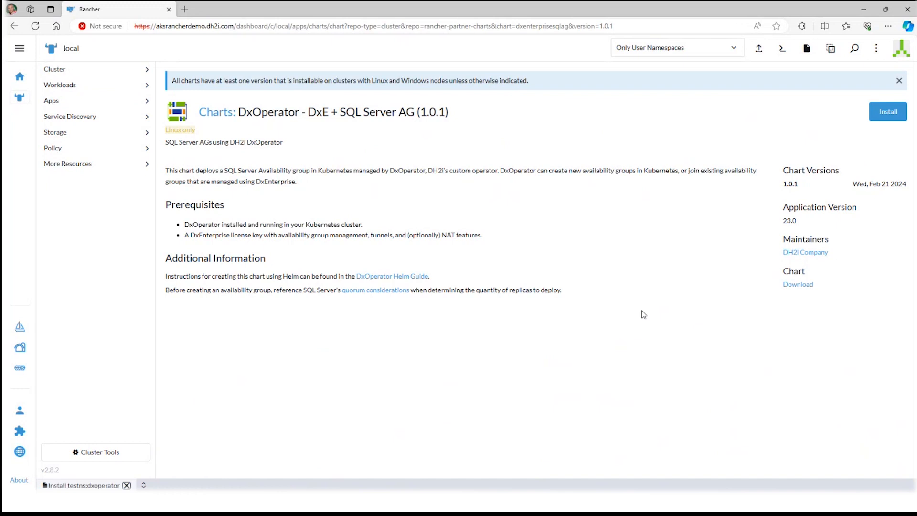
{"action": "left_click", "coordinate": [888, 115]}
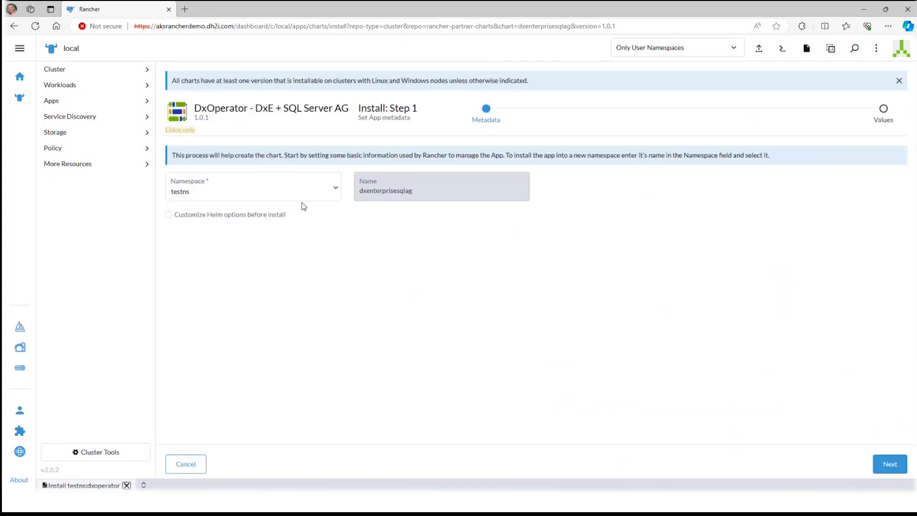
{"action": "left_click", "coordinate": [248, 215]}
{"action": "left_click", "coordinate": [888, 467]}
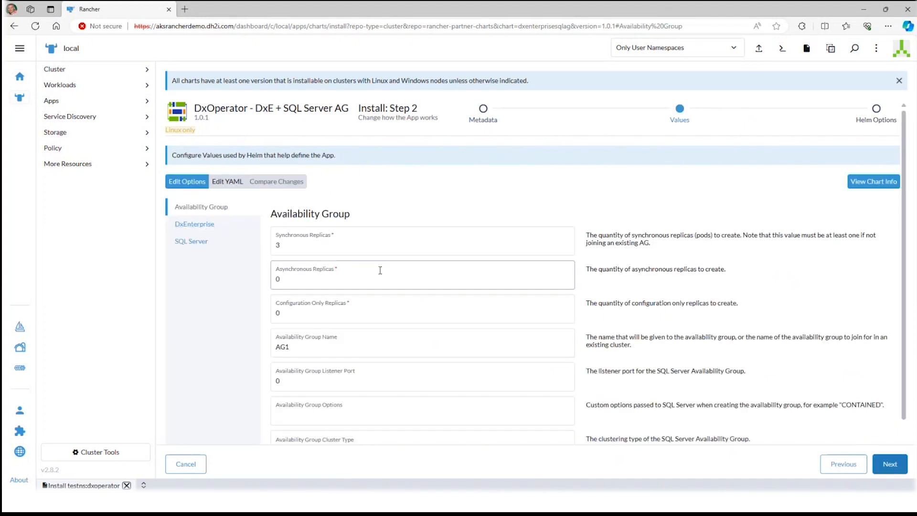
Set the availability group options to CONTAINED and enable the creation of load balancers
{"action": "scroll", "coordinate": [380, 266], "scroll_direction": "down", "scroll_amount": 2}
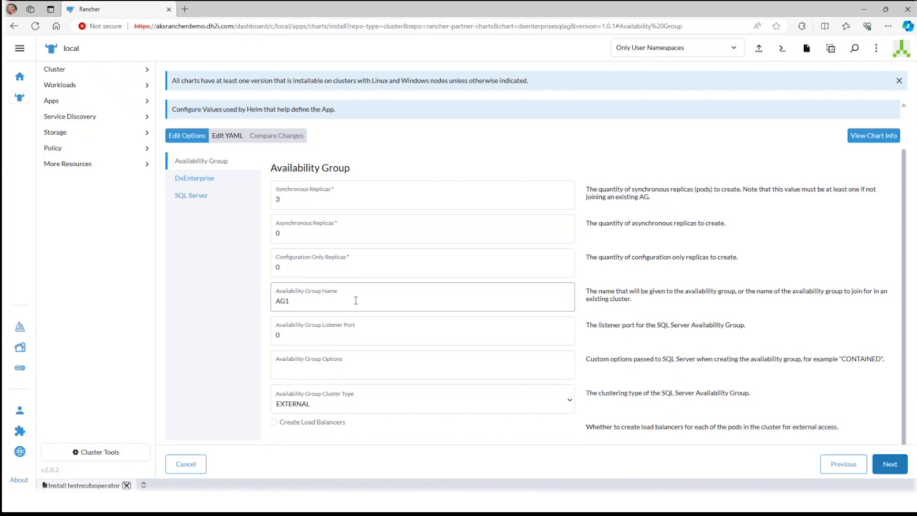
{"action": "left_click", "coordinate": [358, 374]}
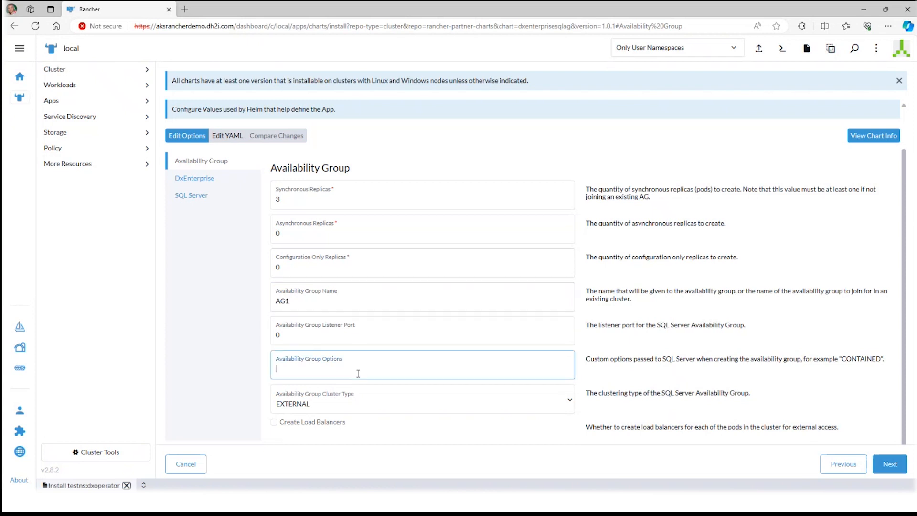
{"action": "type", "text": "CONTAINED"}
{"action": "left_click", "coordinate": [324, 430]}
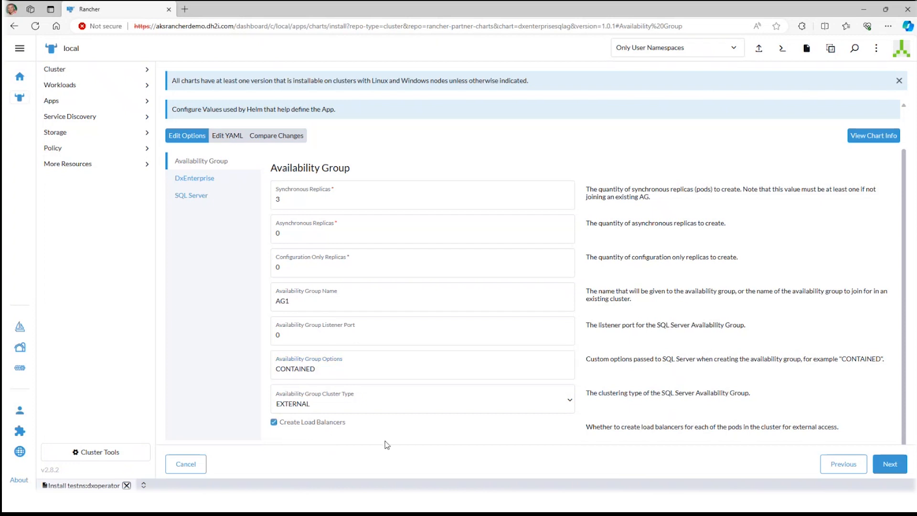
Accept the EULA in the DxEnterprise values and select dxe as the cluster secret
{"action": "scroll", "coordinate": [418, 421], "scroll_direction": "up", "scroll_amount": 1}
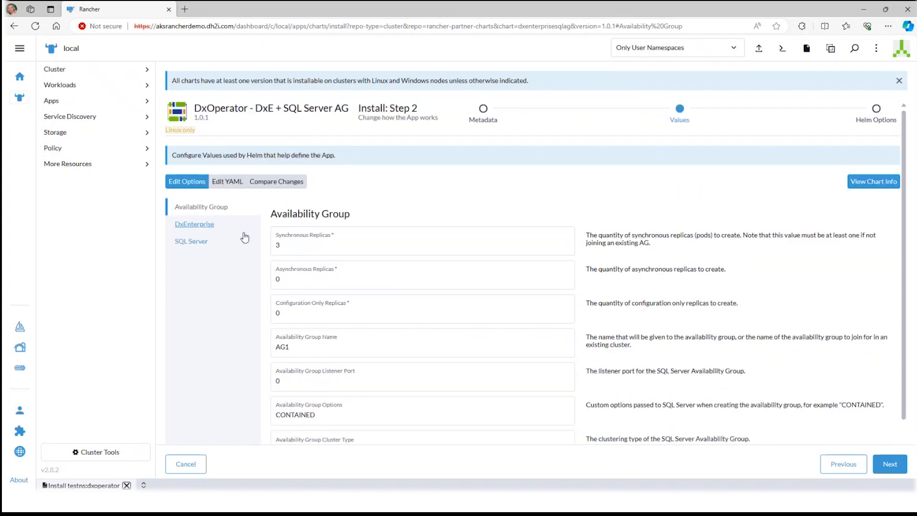
{"action": "left_click", "coordinate": [202, 224]}
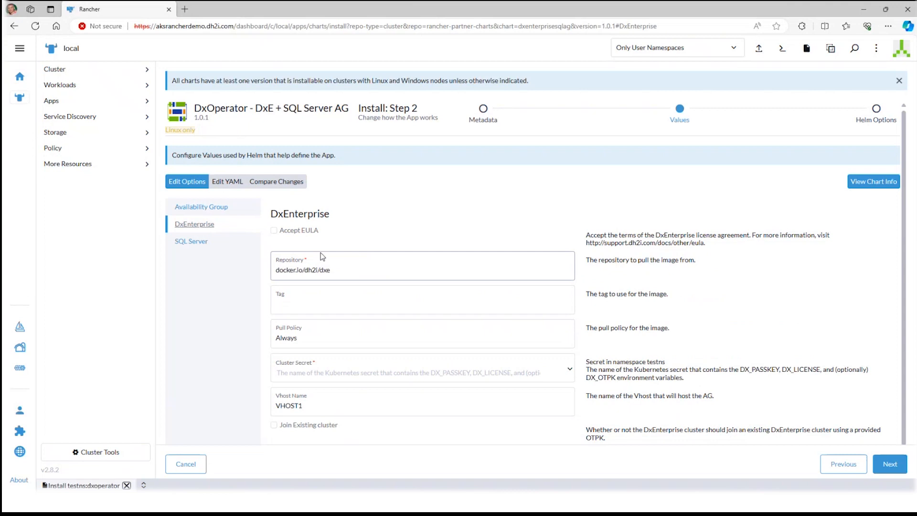
{"action": "left_click", "coordinate": [275, 230]}
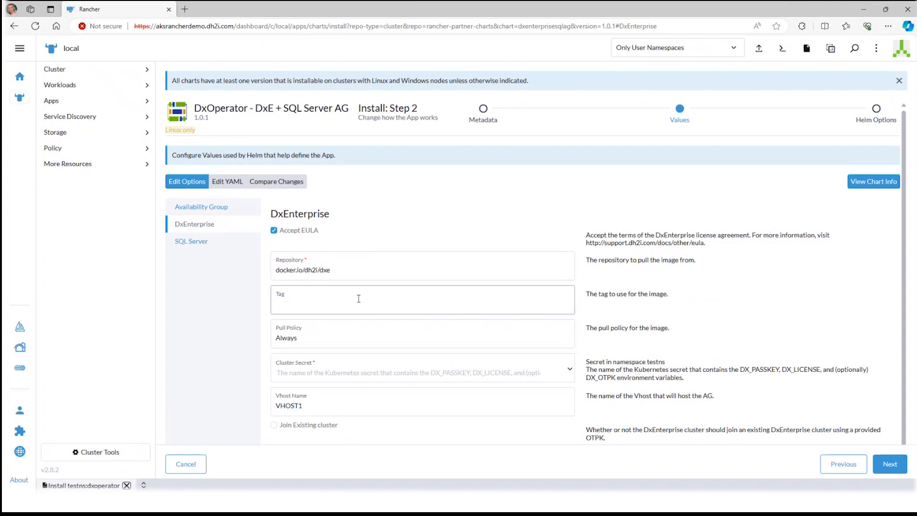
{"action": "scroll", "coordinate": [363, 320], "scroll_direction": "down", "scroll_amount": 1}
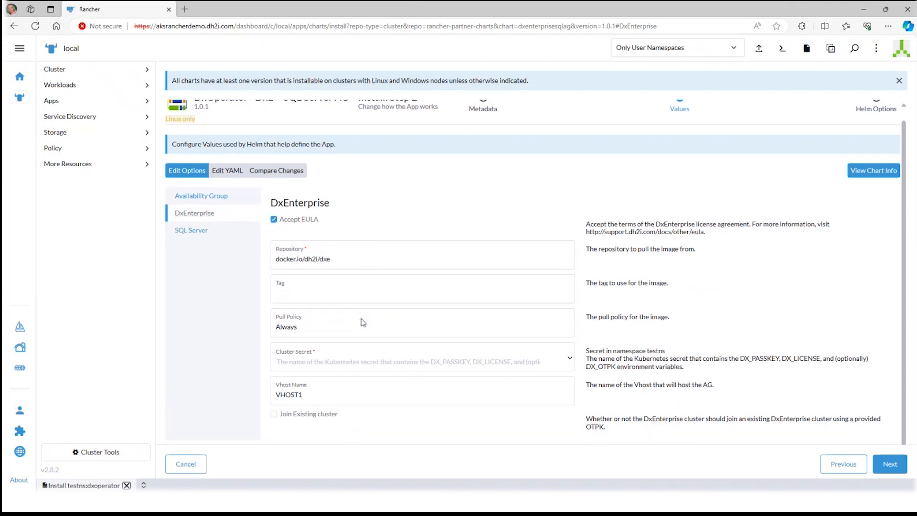
{"action": "left_click", "coordinate": [362, 367]}
{"action": "left_click", "coordinate": [354, 390]}
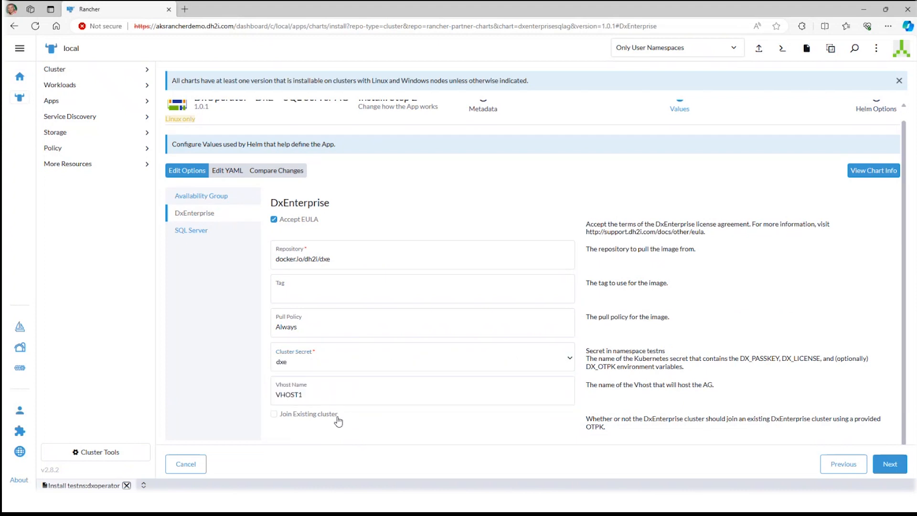
Select mssql as the SQL secret in the SQL Server values and install the chart with the default Helm deployment options
{"action": "left_click", "coordinate": [203, 232]}
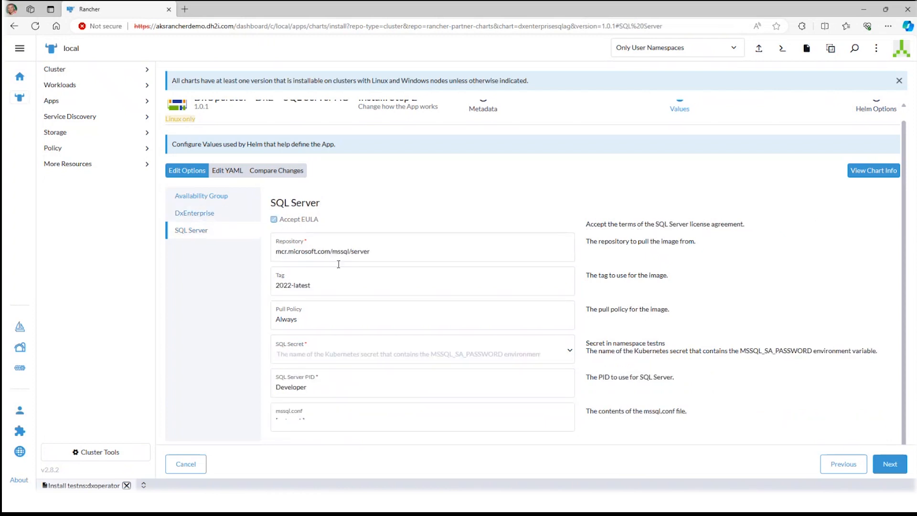
{"action": "left_click", "coordinate": [361, 355]}
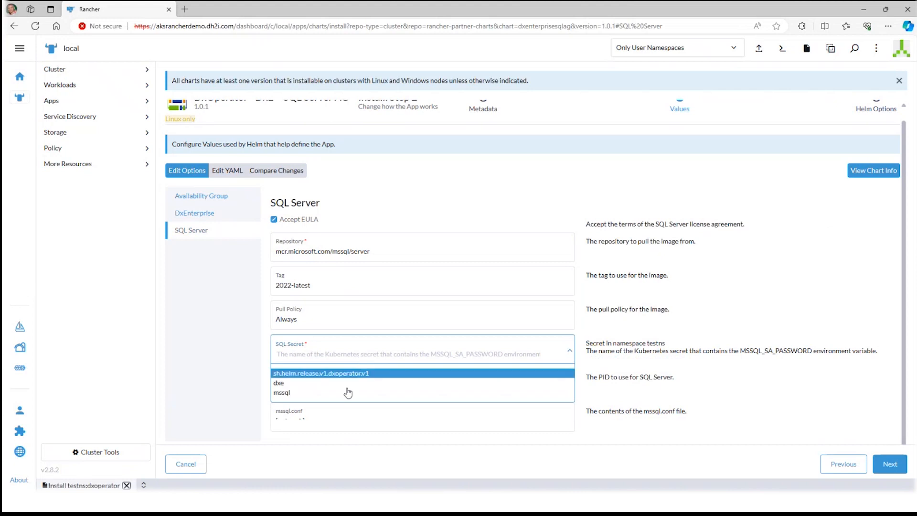
{"action": "left_click", "coordinate": [347, 393]}
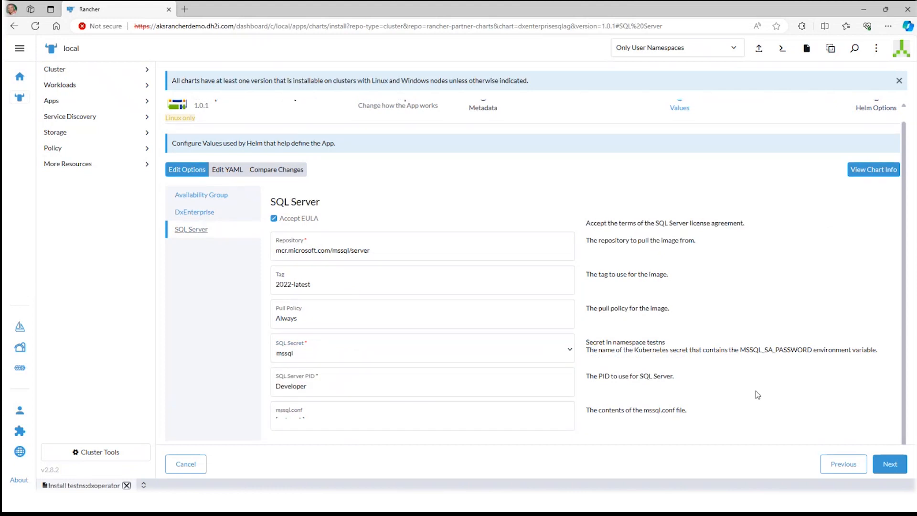
{"action": "left_click", "coordinate": [894, 462]}
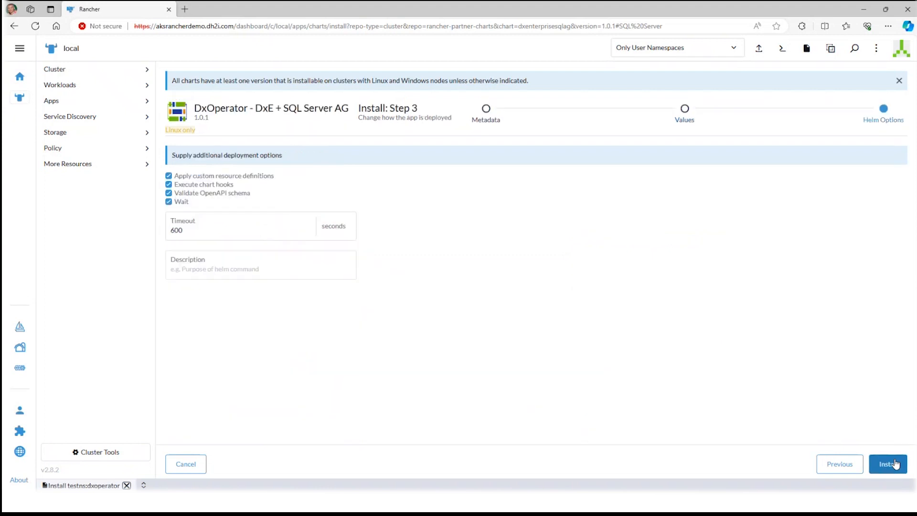
{"action": "left_click", "coordinate": [895, 464]}
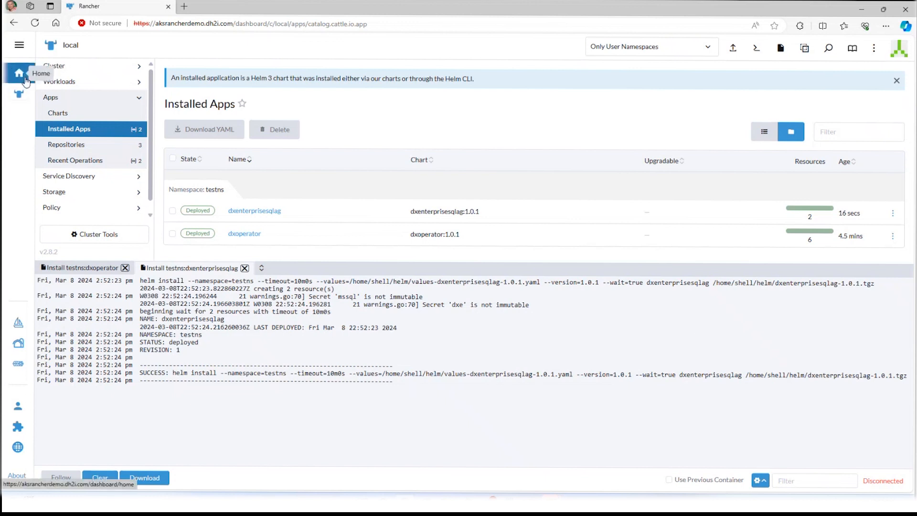
Review the cluster's workloads and its list of services, collapsing the installation log
{"action": "left_click", "coordinate": [69, 86]}
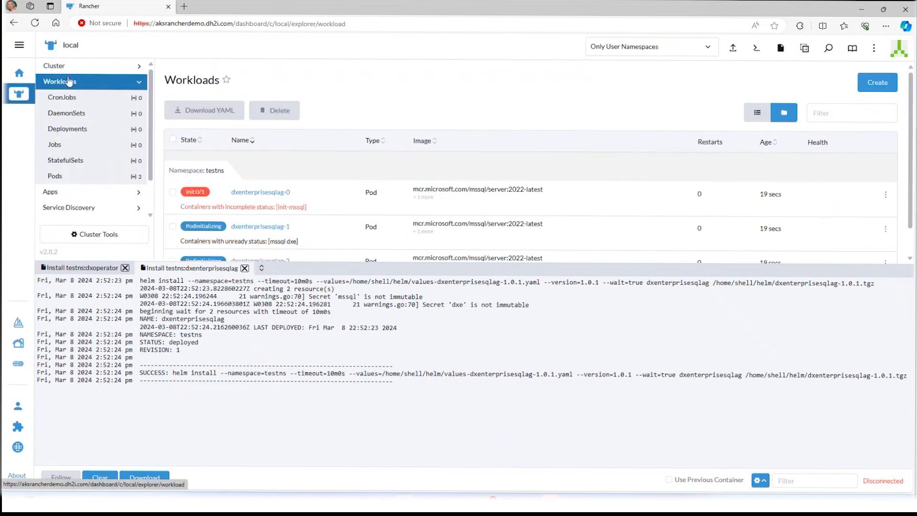
{"action": "left_click", "coordinate": [79, 207]}
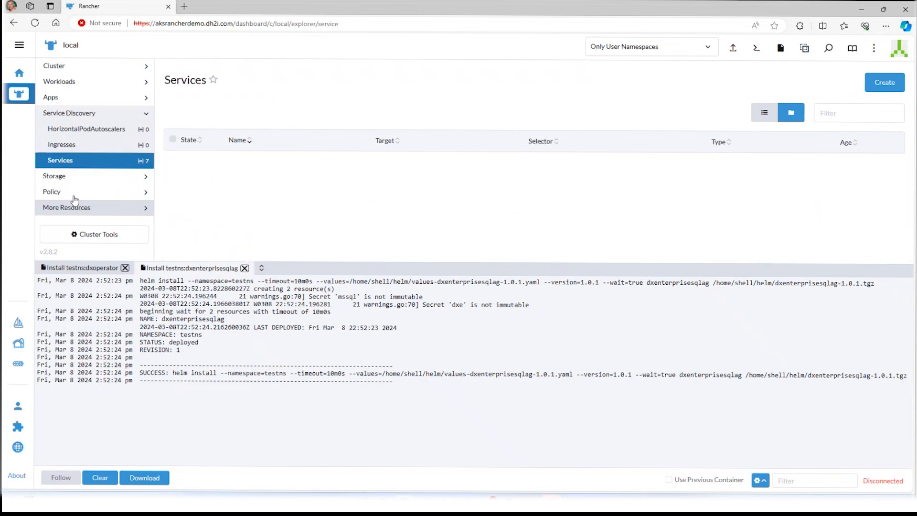
{"action": "left_click", "coordinate": [262, 268]}
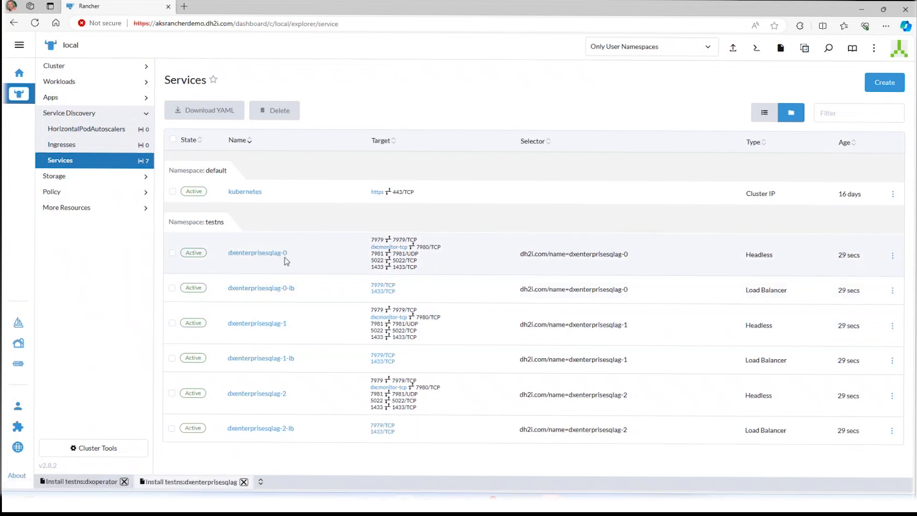
Copy the load balancer IP of the dxenterprisesqlag-0-lb service into the server name of the SQL Server Management Studio connection
{"action": "left_click", "coordinate": [276, 289]}
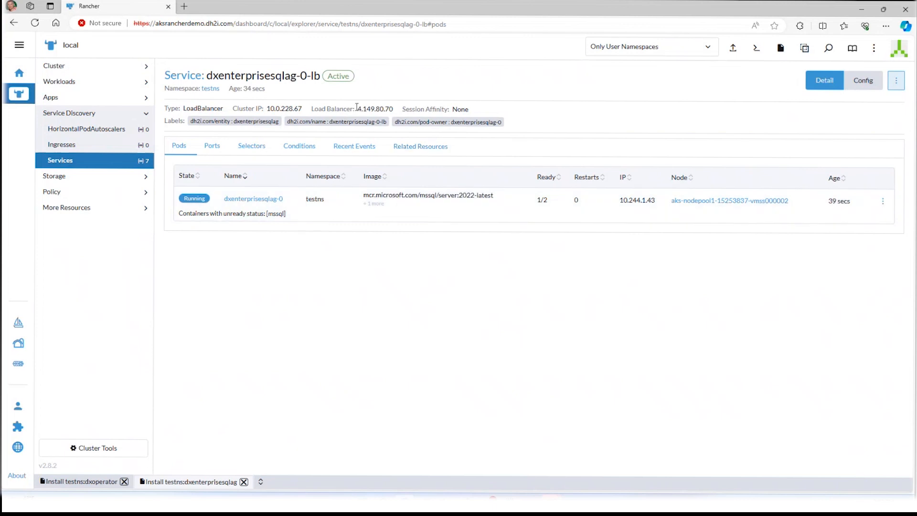
{"action": "left_click_drag", "start_coordinate": [359, 111], "coordinate": [395, 111]}
{"action": "key", "text": "ctrl+c"}
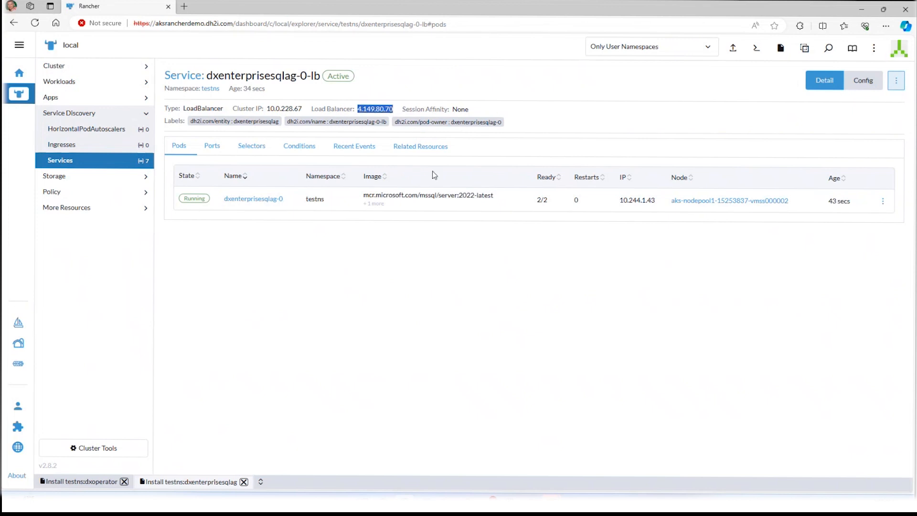
{"action": "mouse_move", "coordinate": [552, 504]}
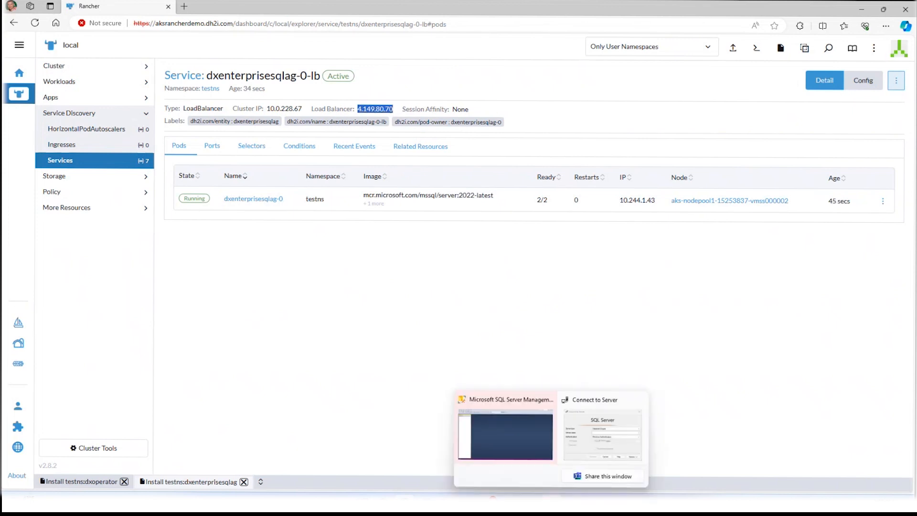
{"action": "left_click", "coordinate": [592, 456]}
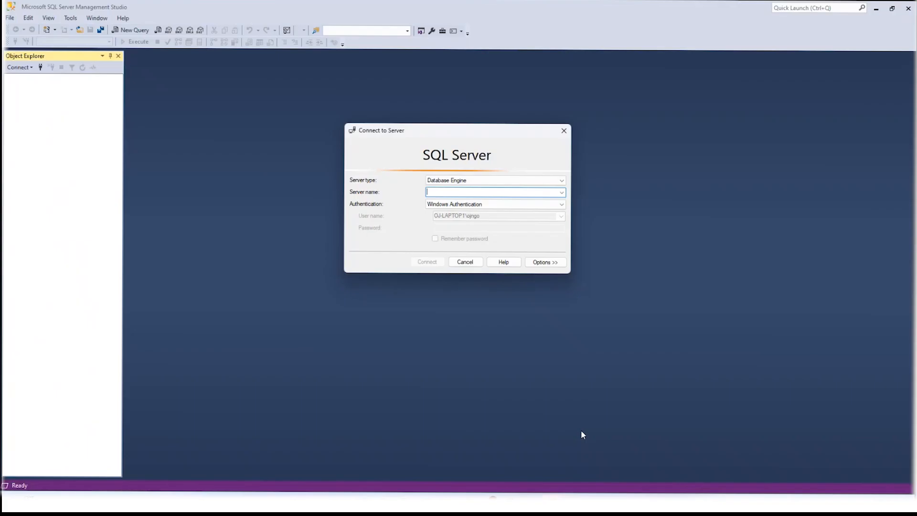
{"action": "key", "text": "ctrl+v"}
Try to connect using SQL Server Authentication with the login sa and the account password
{"action": "left_click", "coordinate": [493, 204]}
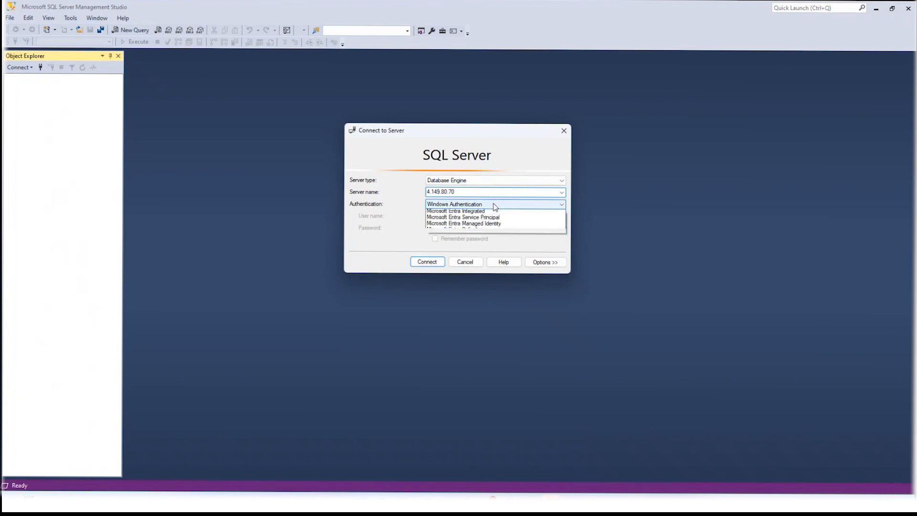
{"action": "left_click", "coordinate": [492, 219]}
{"action": "left_click", "coordinate": [483, 216]}
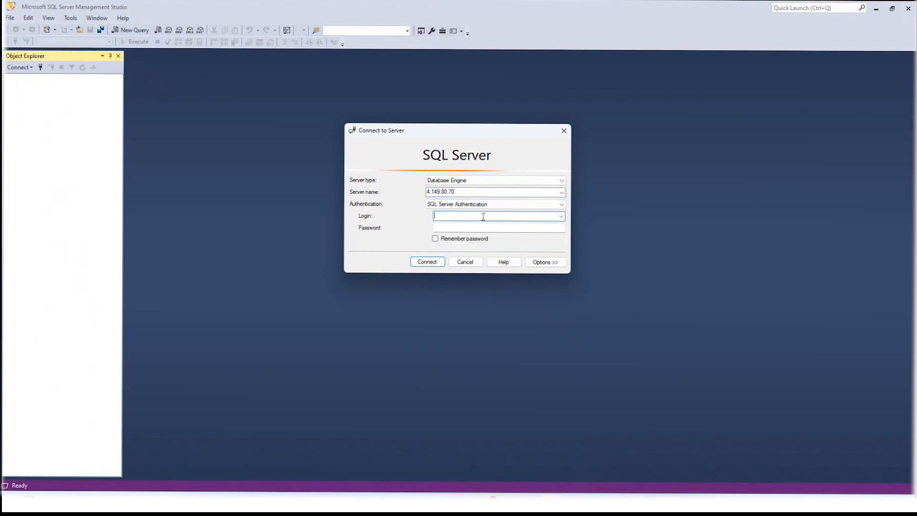
{"action": "type", "text": "sa"}
{"action": "left_click", "coordinate": [488, 227]}
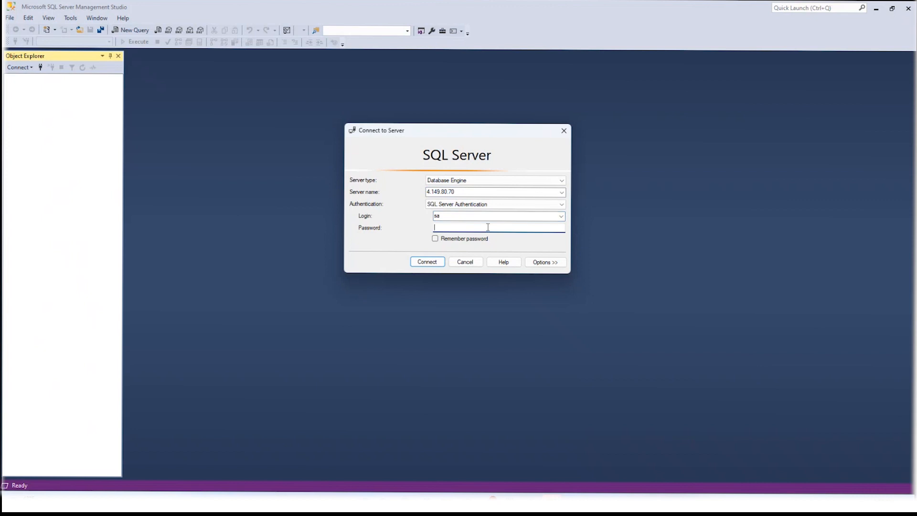
{"action": "type", "text": "********"}
{"action": "left_click", "coordinate": [433, 262]}
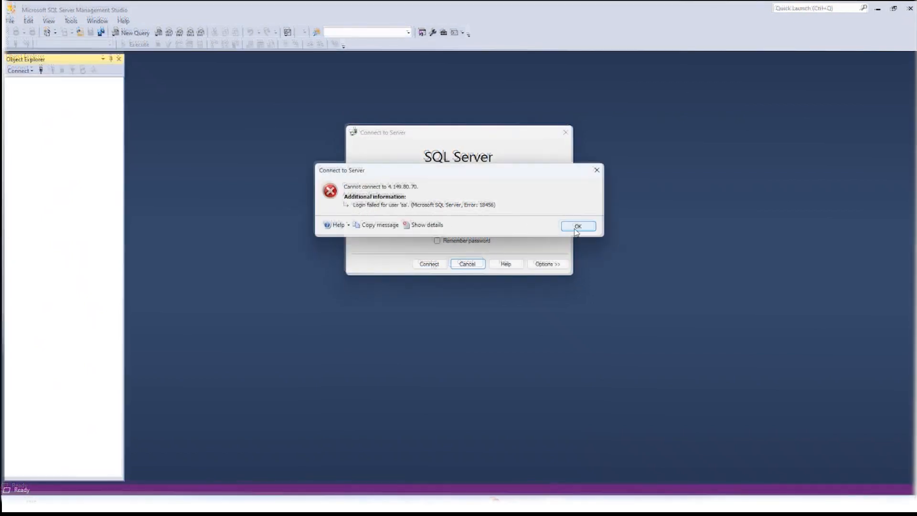
{"action": "key", "text": "Return"}
Copy the SA password from the mssql line of the Notepad script for the SQL Server connection
{"action": "left_click", "coordinate": [514, 504]}
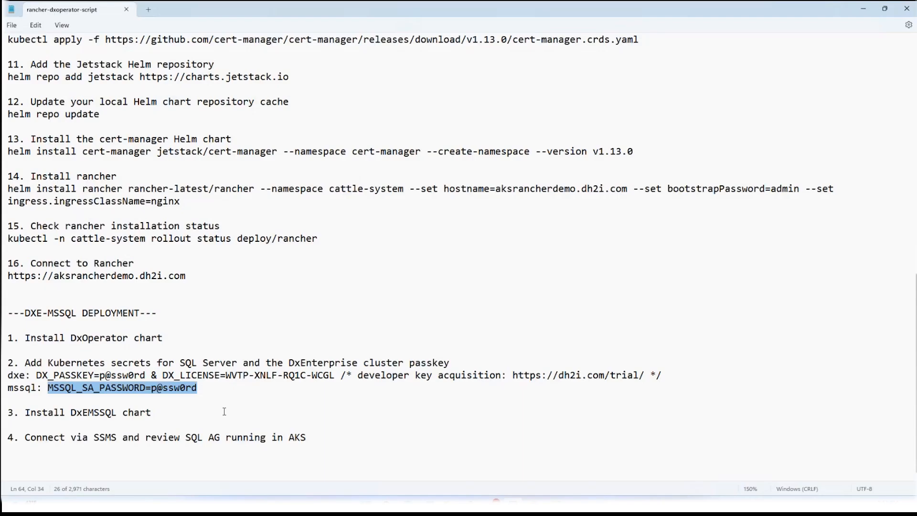
{"action": "left_click", "coordinate": [201, 412]}
{"action": "double_click", "coordinate": [180, 391]}
{"action": "left_click_drag", "start_coordinate": [153, 389], "coordinate": [198, 391]}
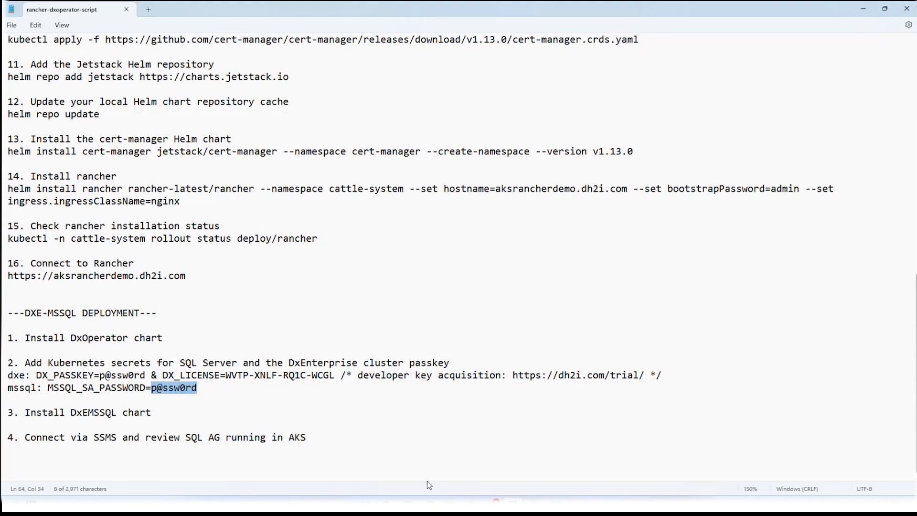
{"action": "mouse_move", "coordinate": [556, 497]}
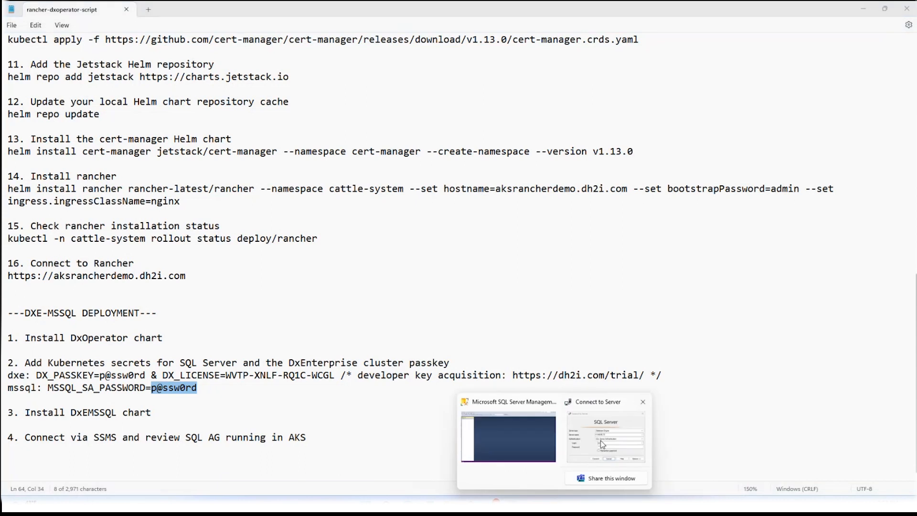
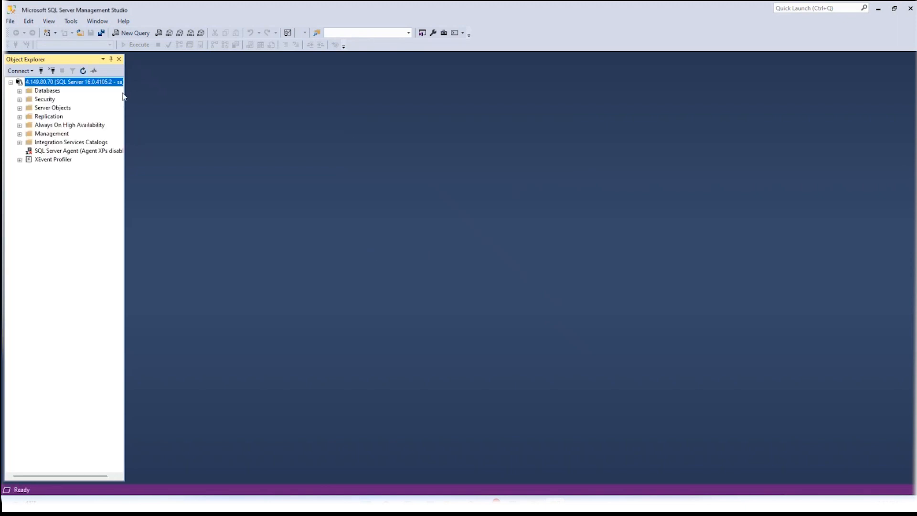
Show the dashboard of the AG1 availability group and widen the Name column of its availability replicas to fit the full names
{"action": "left_click_drag", "start_coordinate": [122, 96], "coordinate": [168, 96]}
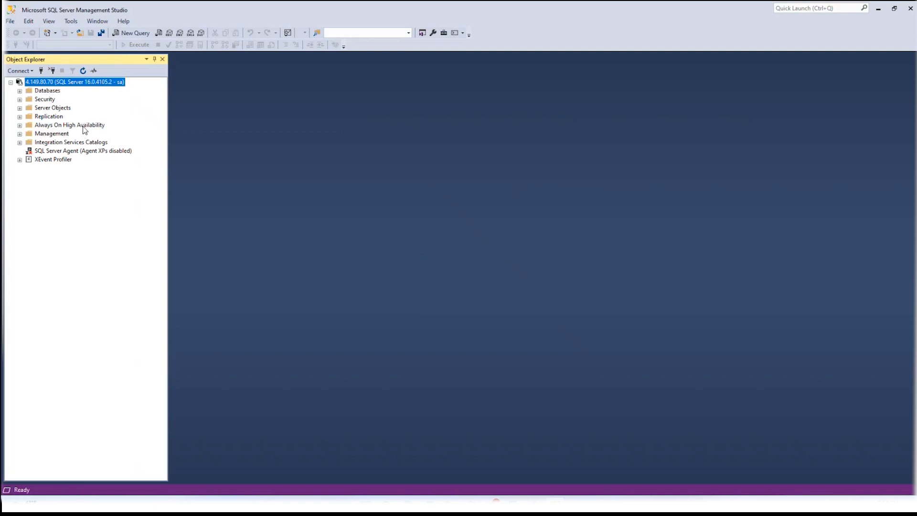
{"action": "double_click", "coordinate": [83, 127]}
{"action": "double_click", "coordinate": [78, 134]}
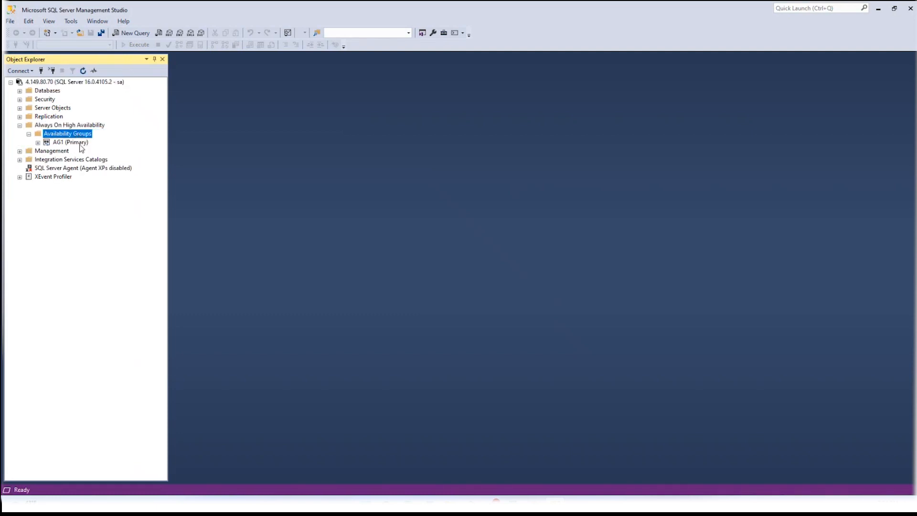
{"action": "right_click", "coordinate": [78, 144]}
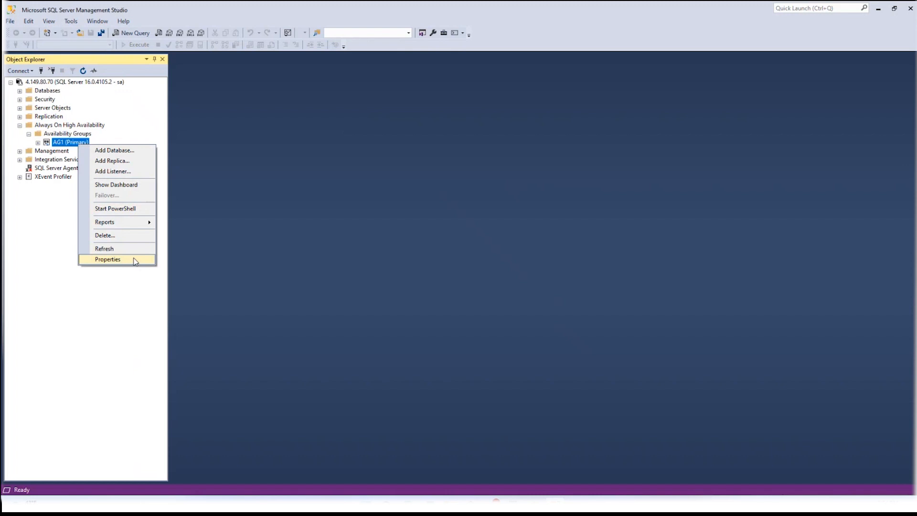
{"action": "left_click", "coordinate": [129, 185]}
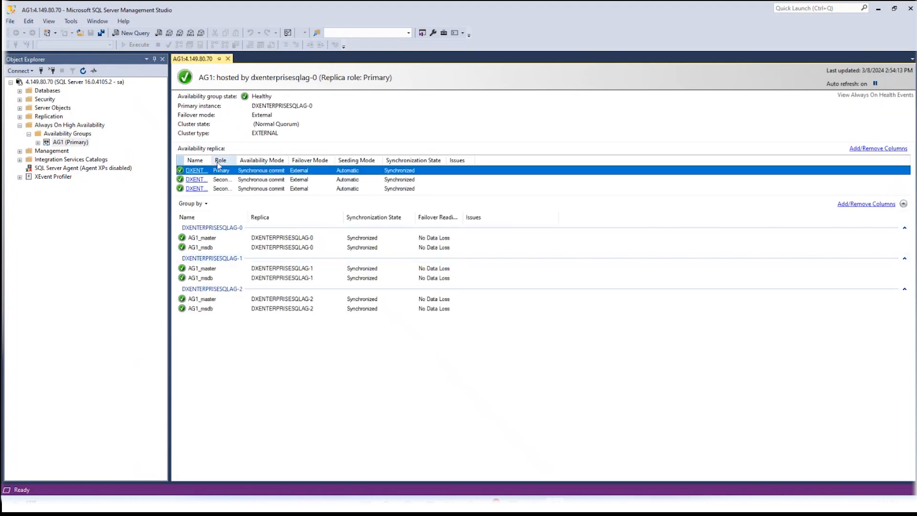
{"action": "left_click_drag", "start_coordinate": [276, 164], "coordinate": [275, 164]}
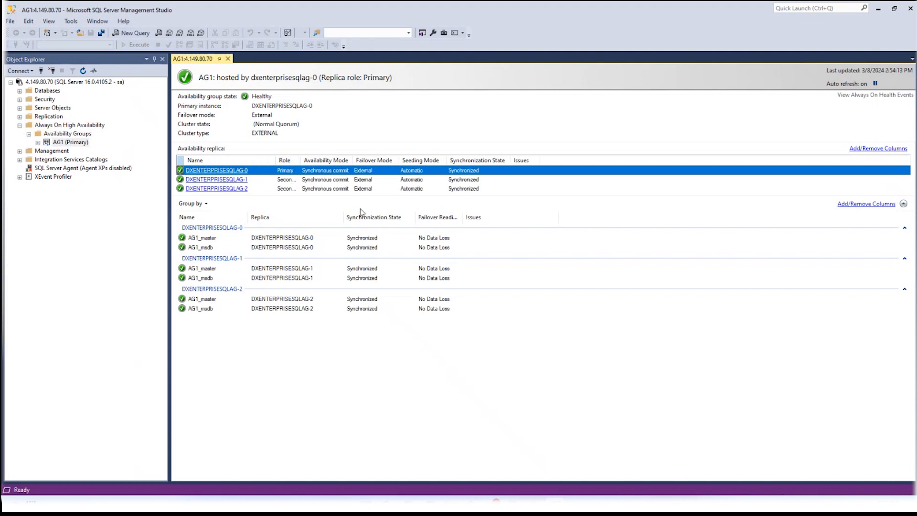